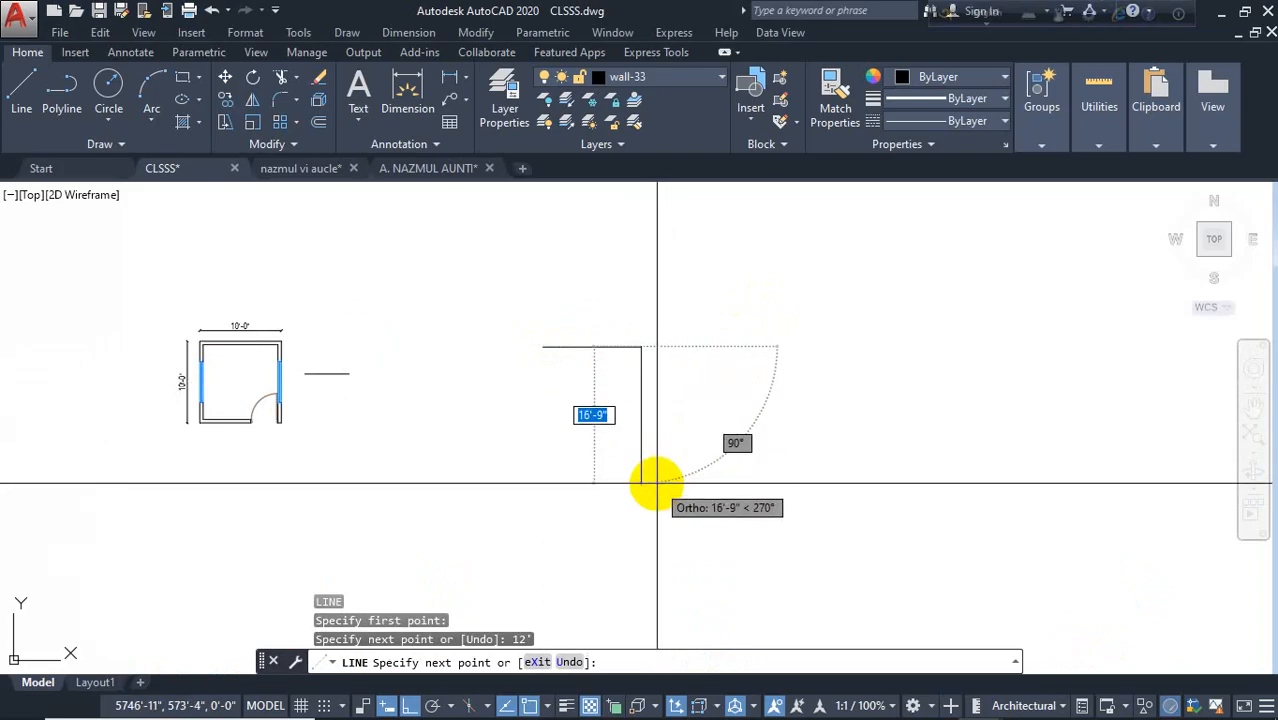
# Complete the rectangle from its 12' top line with an 11' right side, a bottom edge, and a left side closing at the start point
pyautogui.write('11')
pyautogui.press('Return')
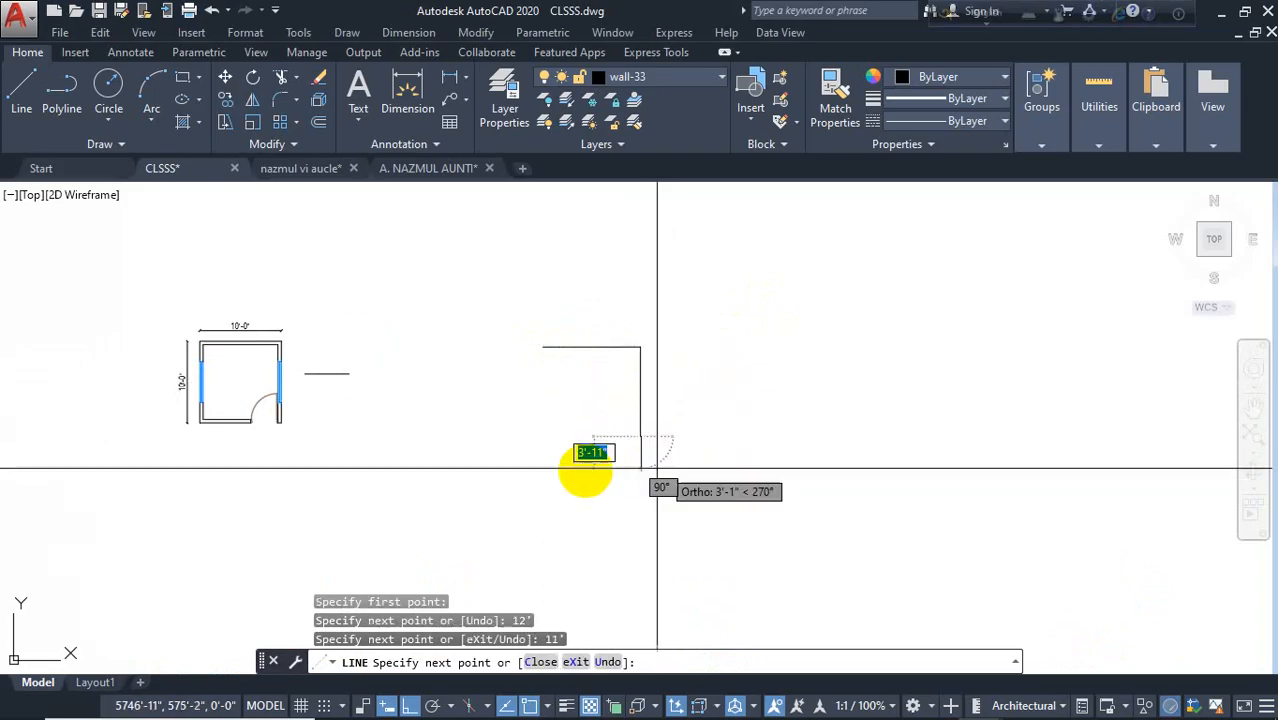
pyautogui.scroll(3, 542, 294)
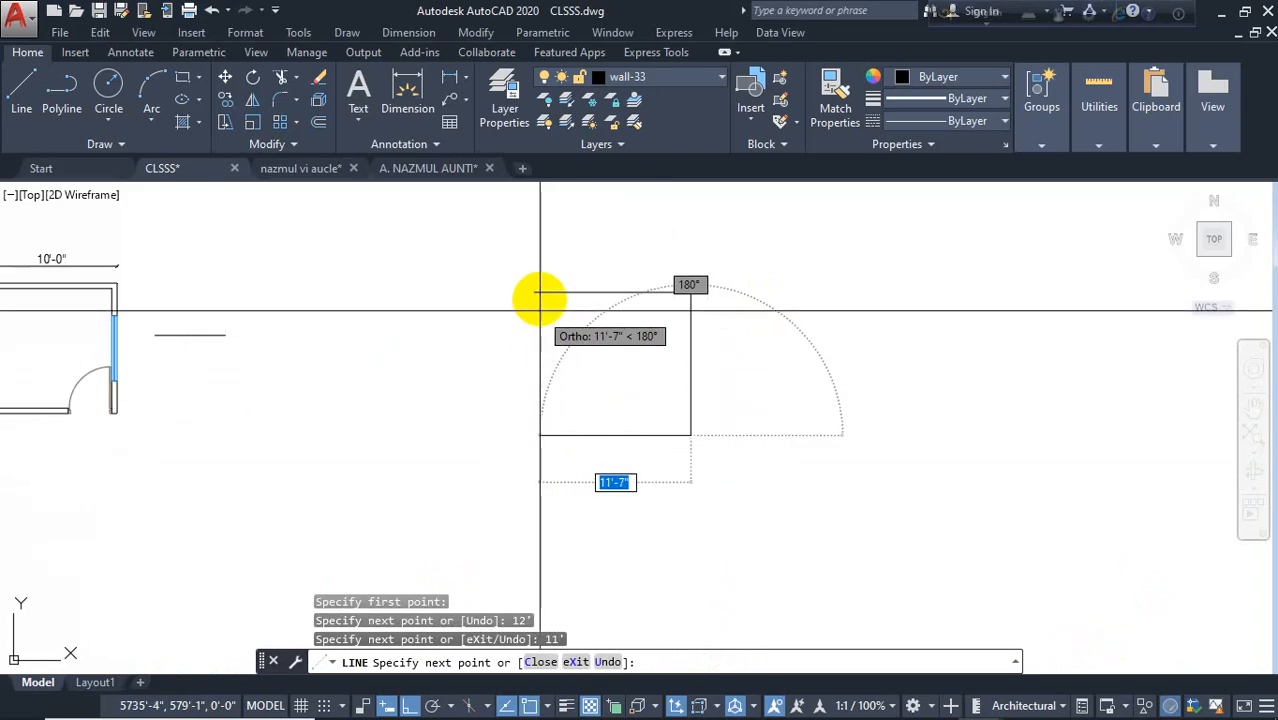
pyautogui.click(534, 360)
pyautogui.click(534, 291)
pyautogui.press('Escape')
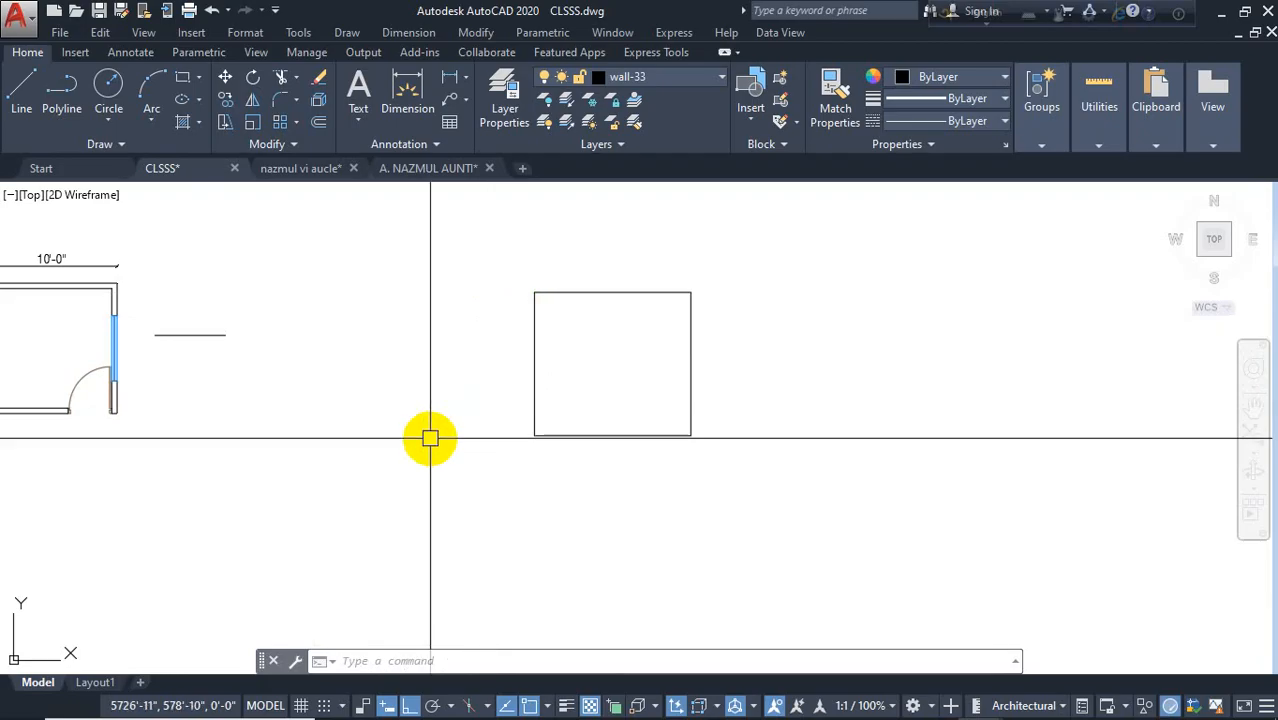
pyautogui.press('Escape')
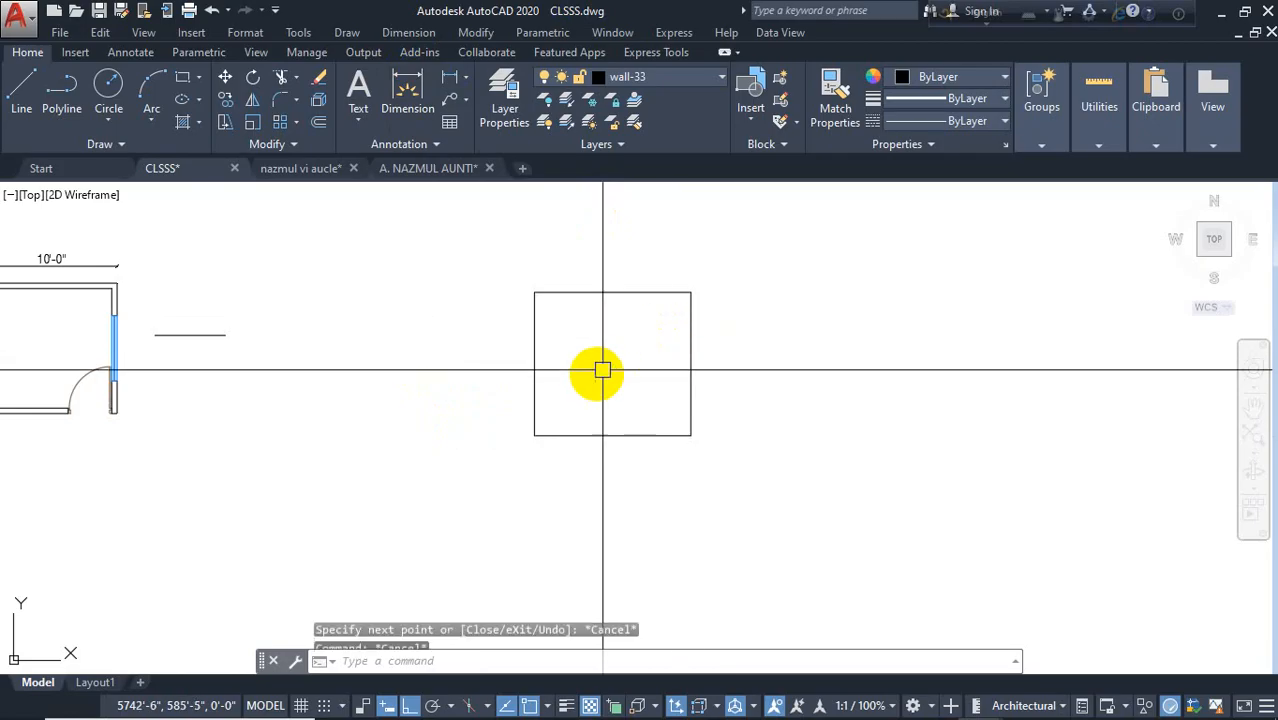
# Offset all four sides of the rectangle outward by 5" to form the outer wall lines
pyautogui.scroll(4, 598, 361)
pyautogui.press('Escape')
pyautogui.scroll(-2, 622, 452)
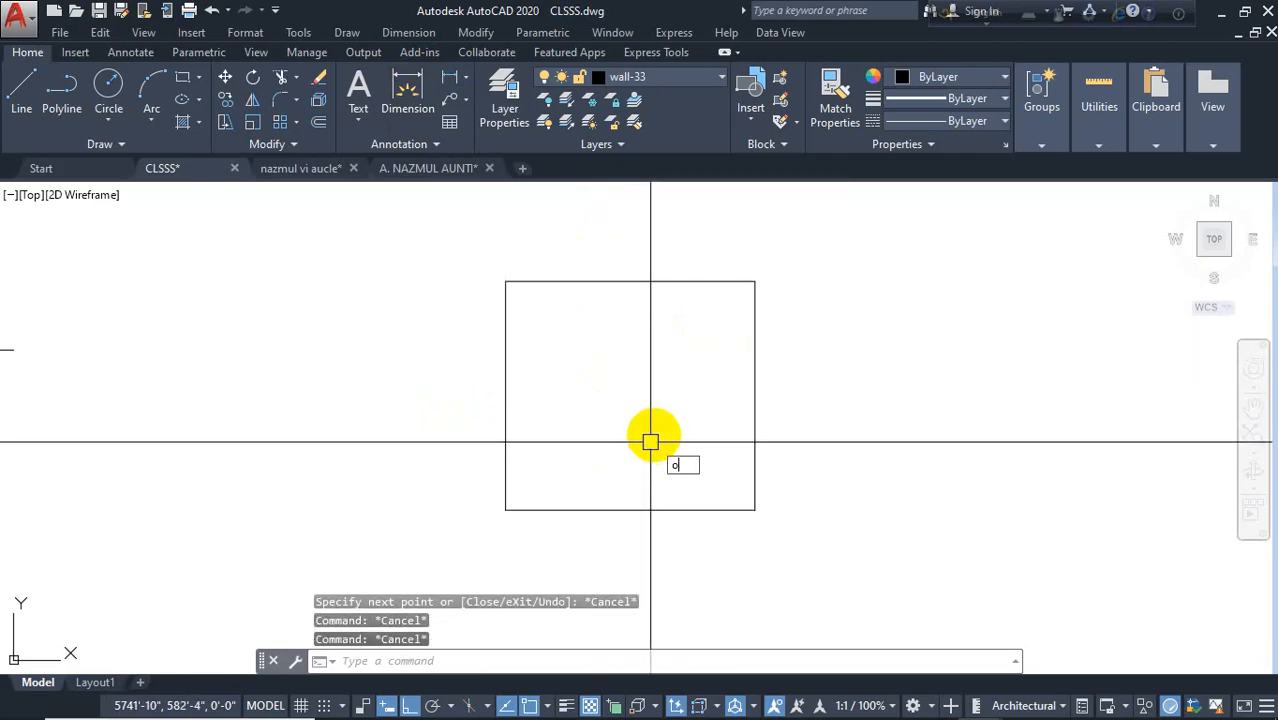
pyautogui.press('Return')
pyautogui.write('5')
pyautogui.press('Return')
pyautogui.click(668, 281)
pyautogui.click(663, 259)
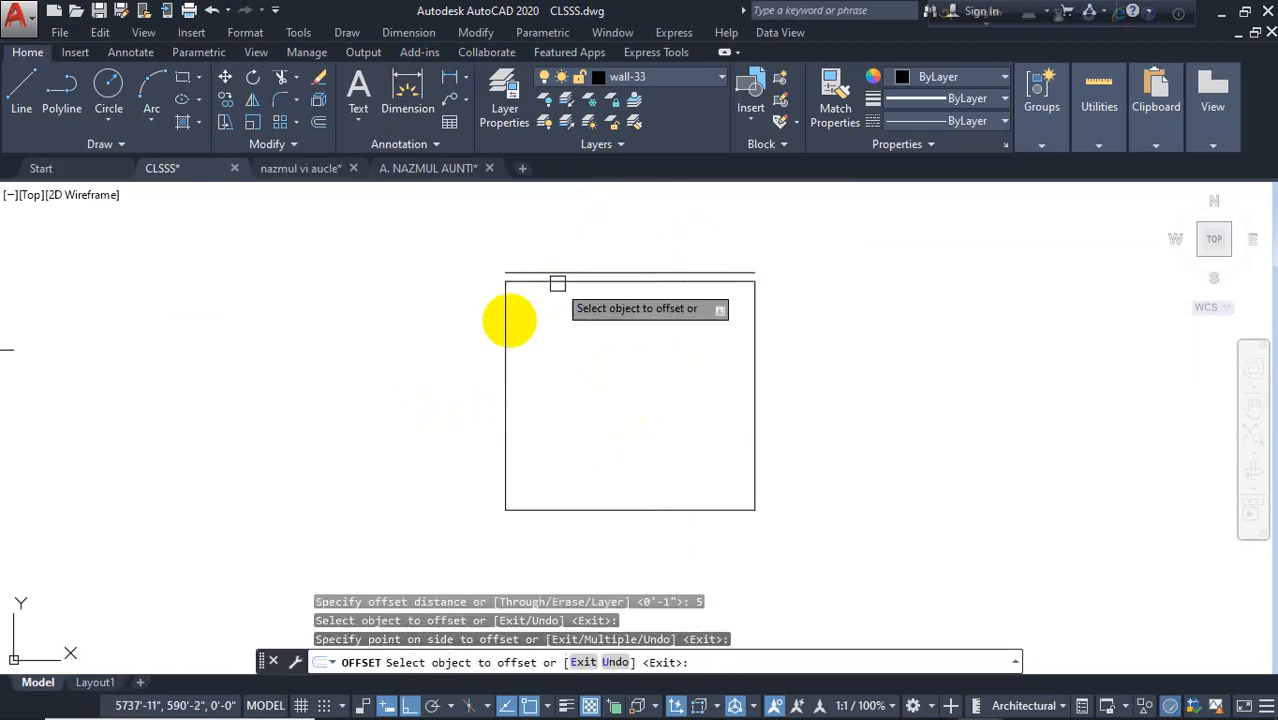
pyautogui.click(506, 320)
pyautogui.click(419, 400)
pyautogui.click(567, 513)
pyautogui.click(617, 523)
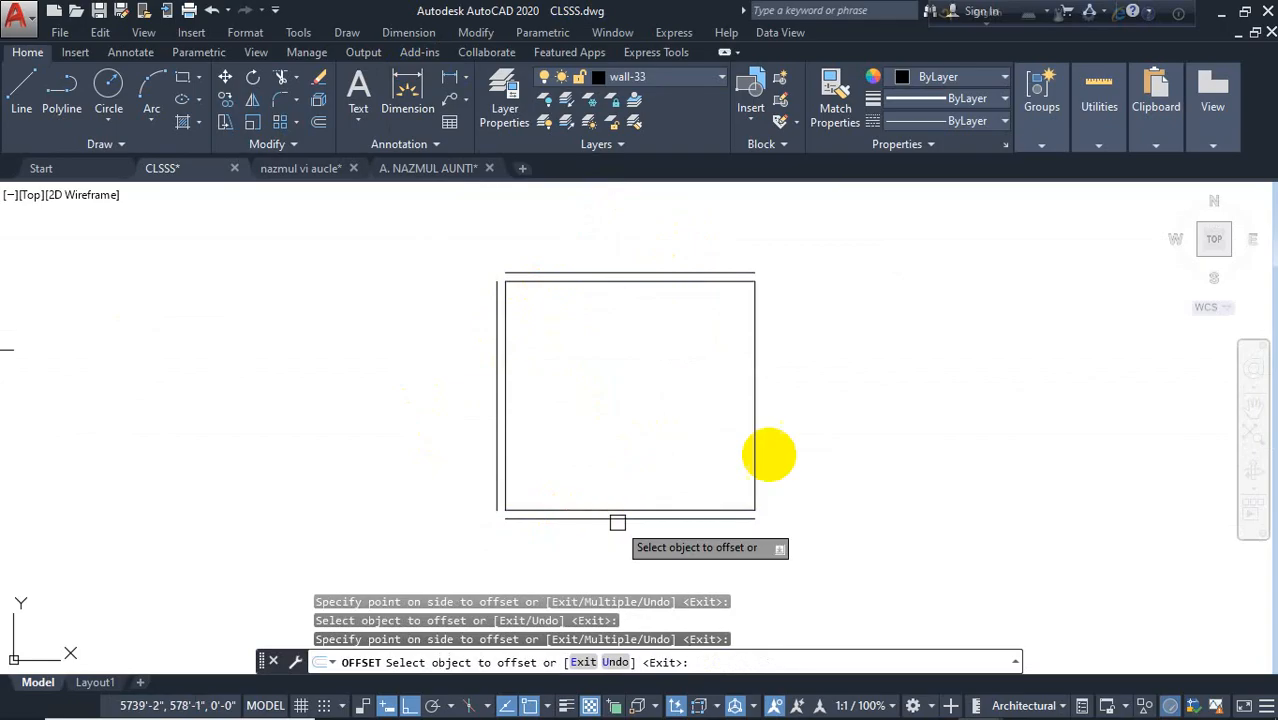
pyautogui.click(755, 441)
pyautogui.click(791, 397)
pyautogui.press('Escape')
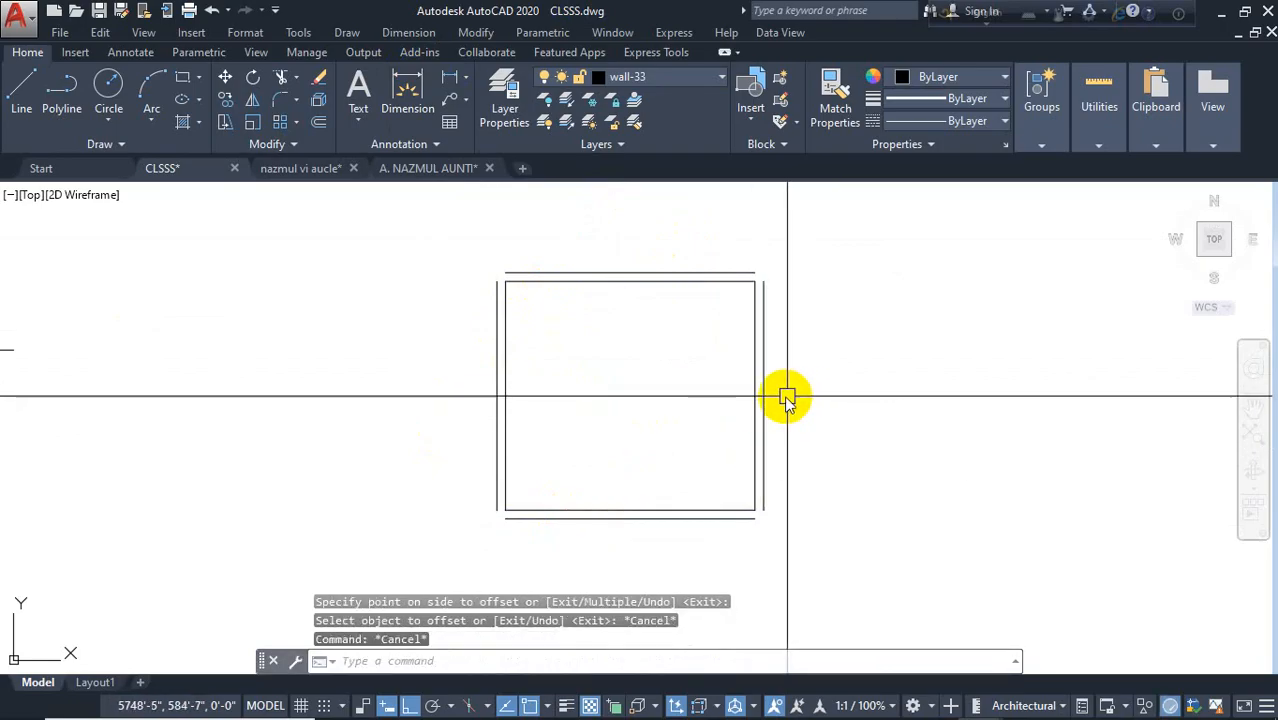
# Join the outer wall lines into sharp corners at all four corners with Fillet
pyautogui.write('f')
pyautogui.press('Return')
pyautogui.click(764, 313)
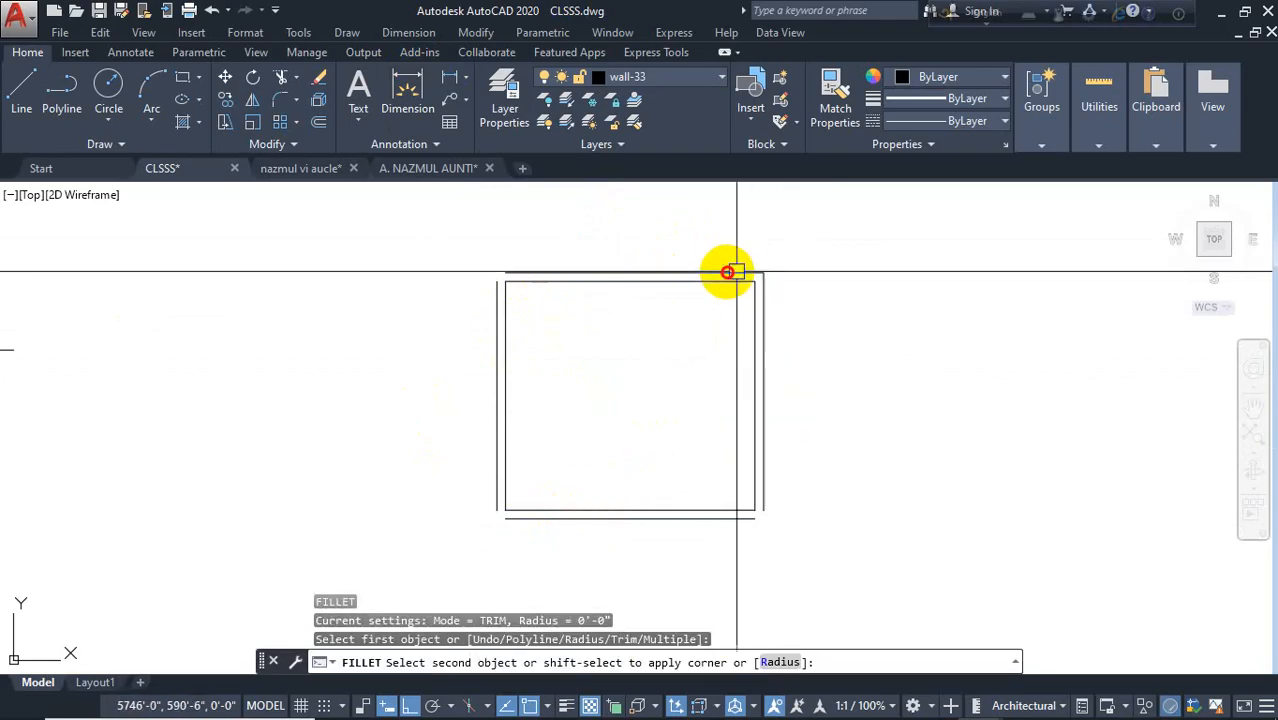
pyautogui.click(730, 272)
pyautogui.press('Return')
pyautogui.click(536, 270)
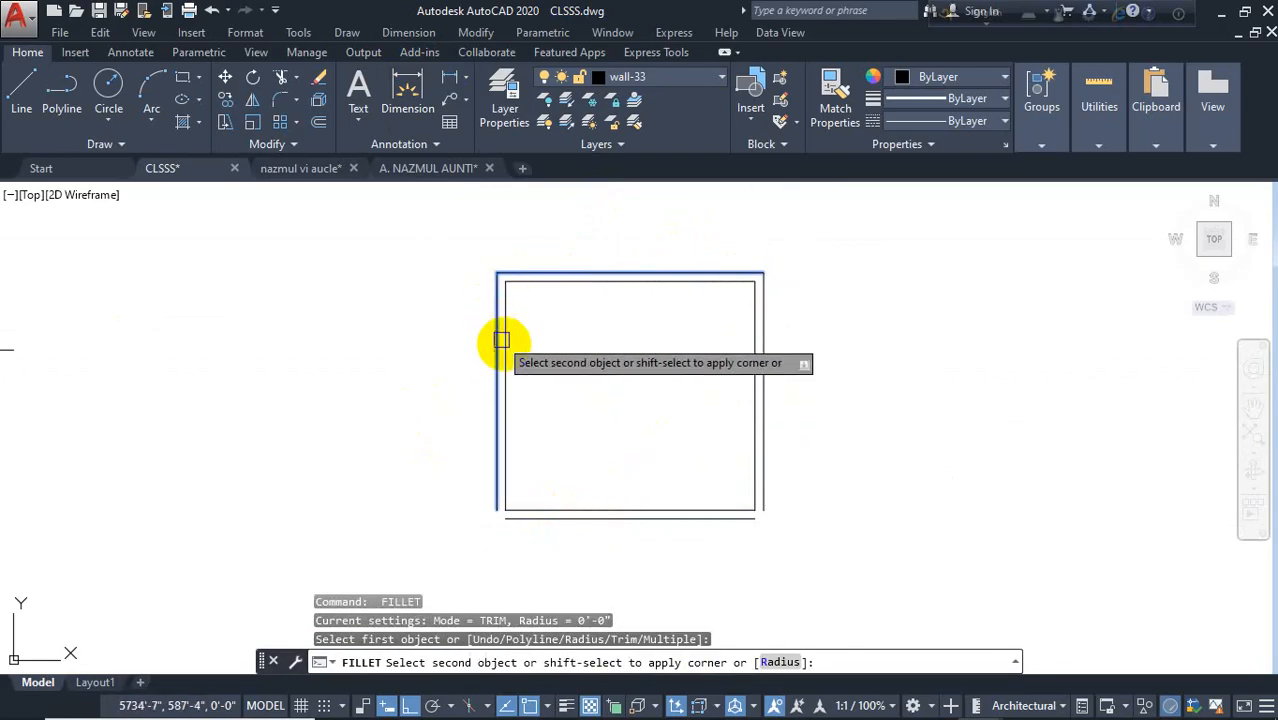
pyautogui.click(500, 337)
pyautogui.press('Return')
pyautogui.click(529, 520)
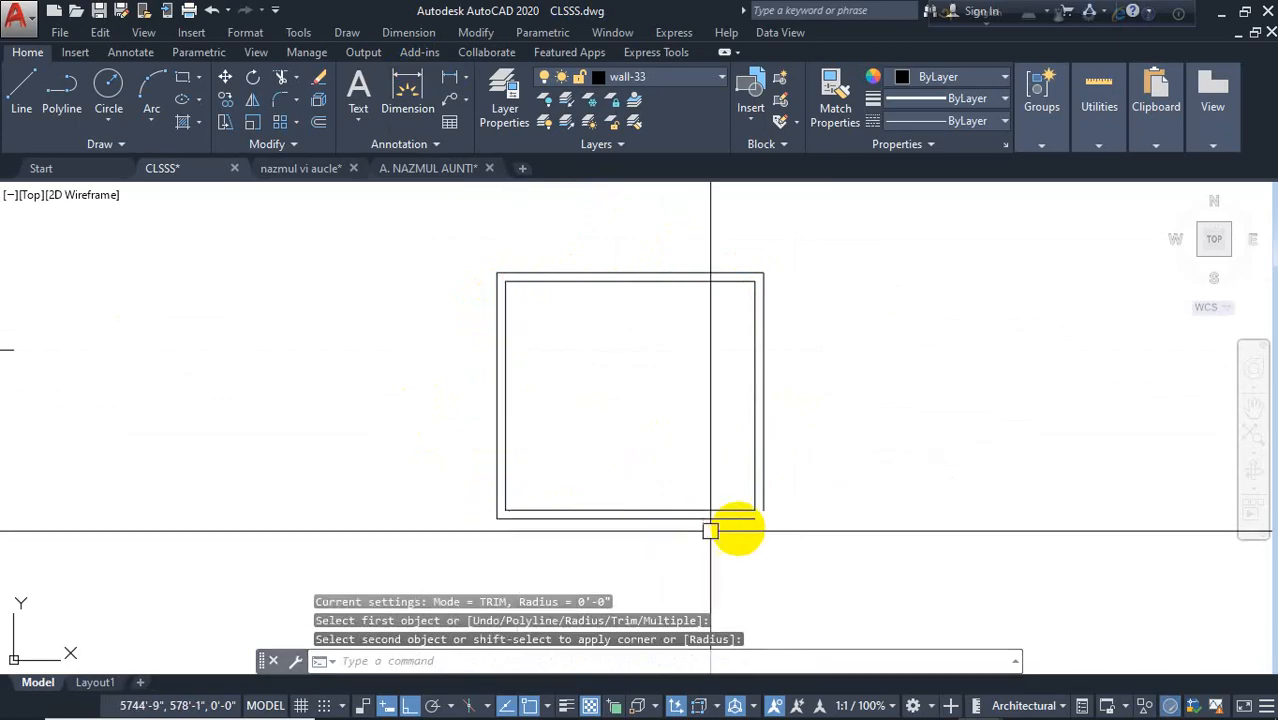
pyautogui.click(758, 500)
pyautogui.press('Escape')
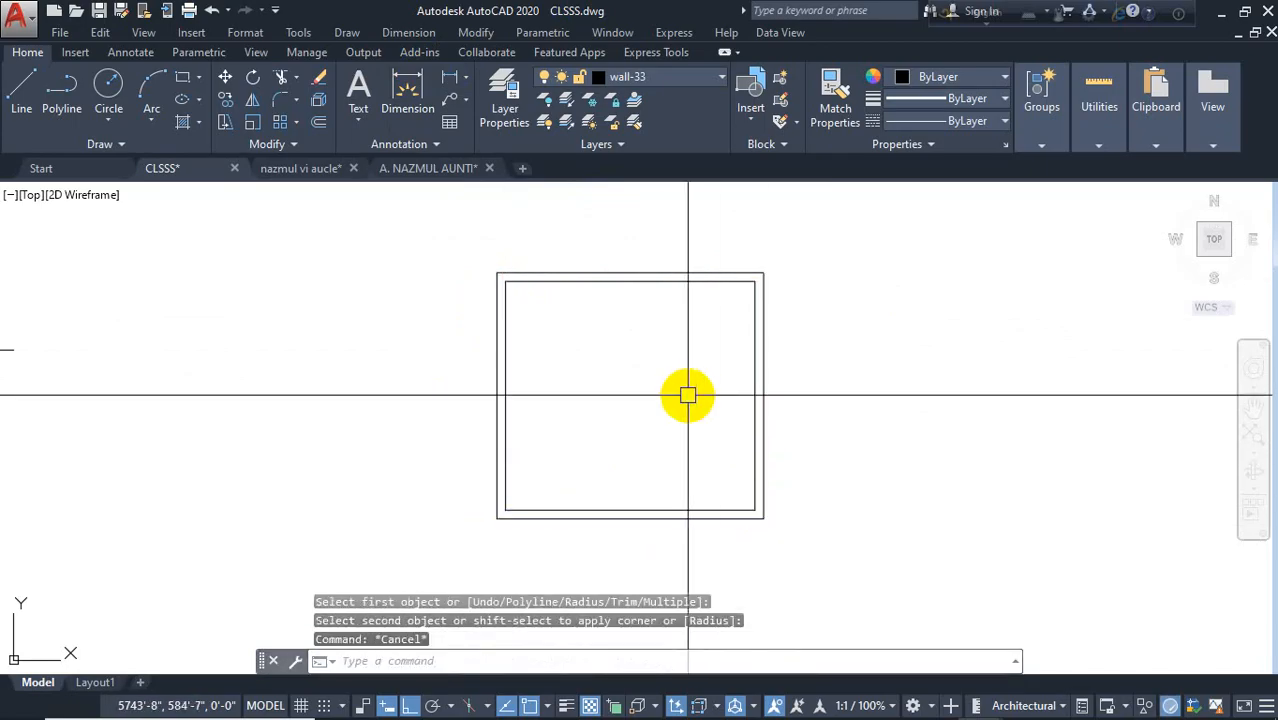
pyautogui.write('l')
pyautogui.press('Return')
pyautogui.press('Escape')
# Offset the left and right inner wall lines 4' into the room as vertical dividers
pyautogui.write('o')
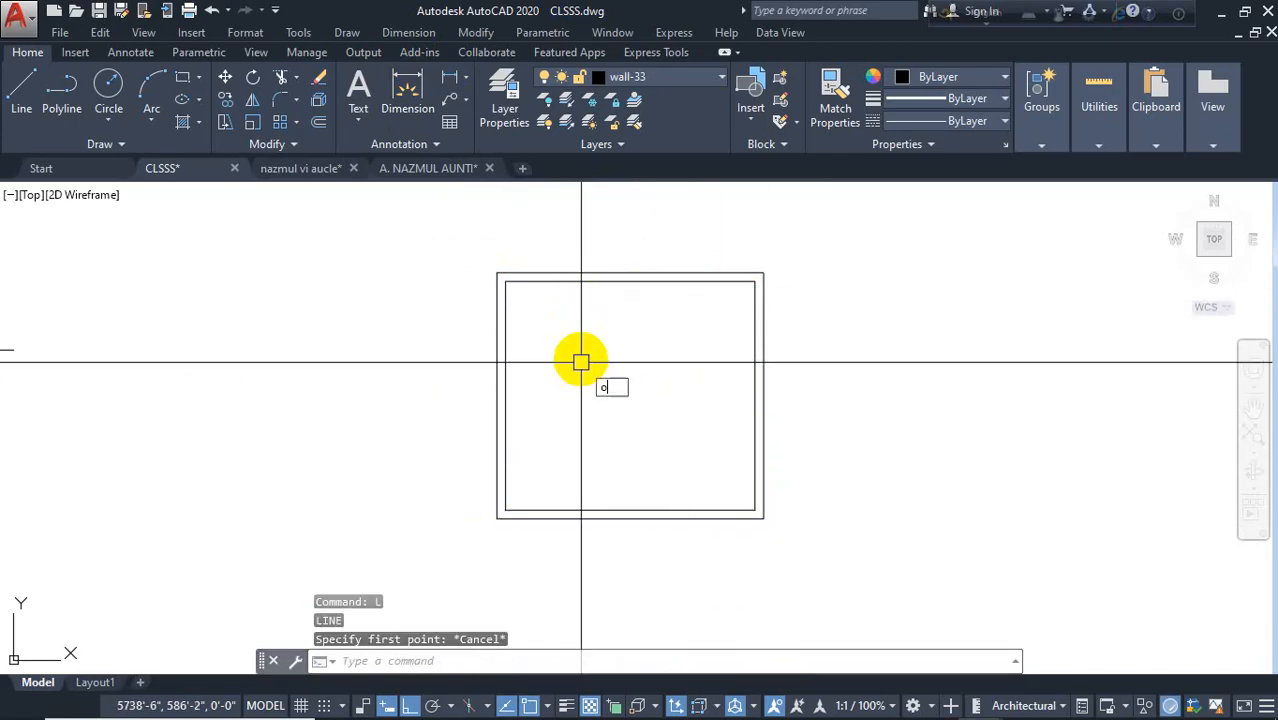
pyautogui.press('Return')
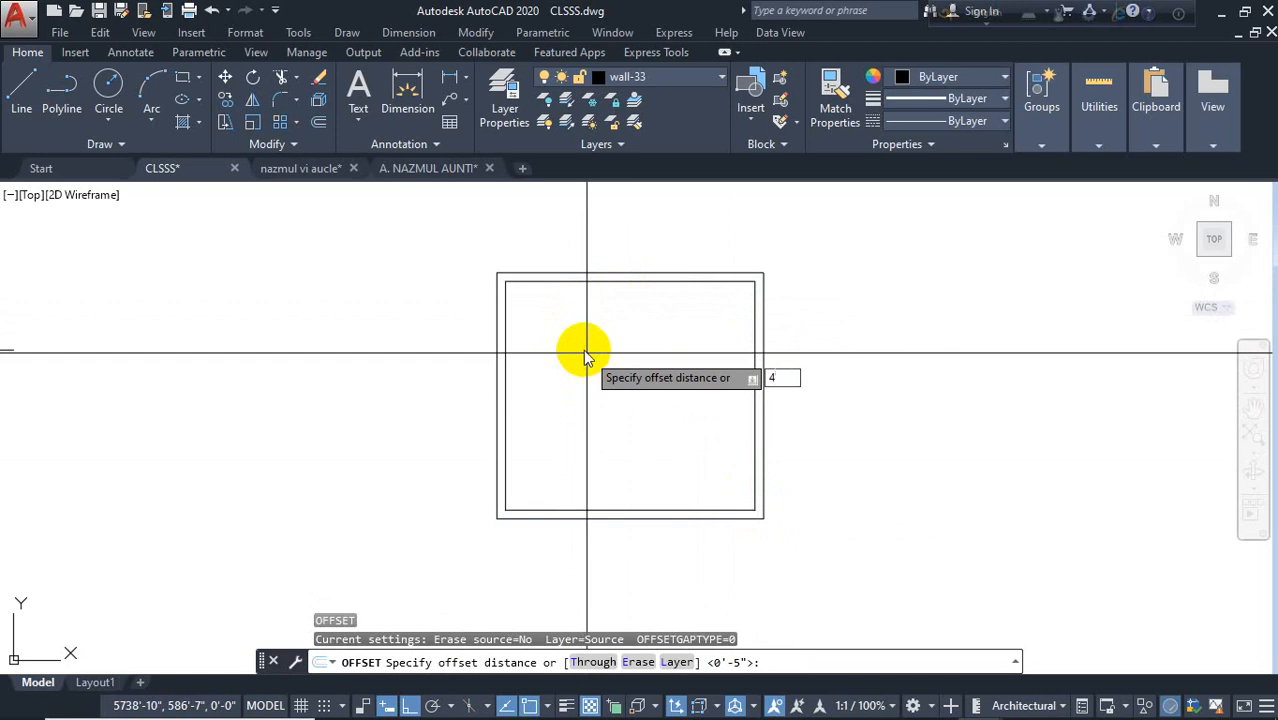
pyautogui.press('Return')
pyautogui.click(509, 371)
pyautogui.click(605, 365)
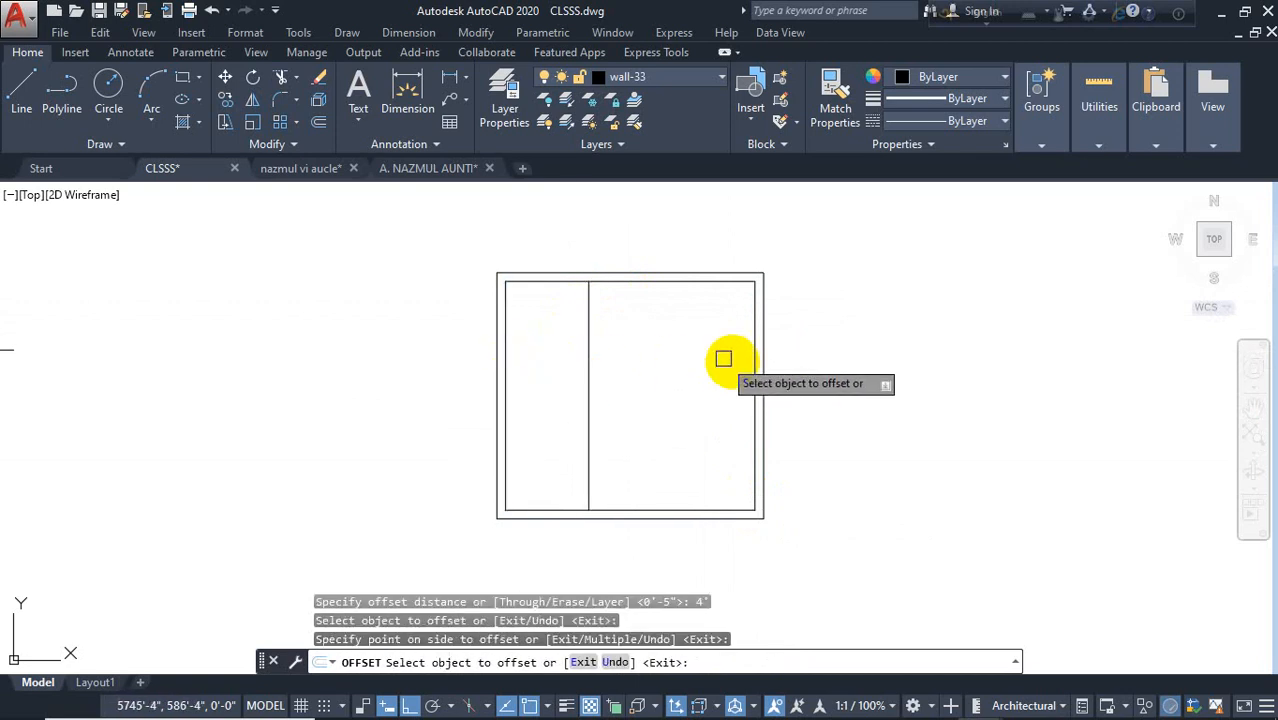
pyautogui.click(750, 390)
pyautogui.click(645, 378)
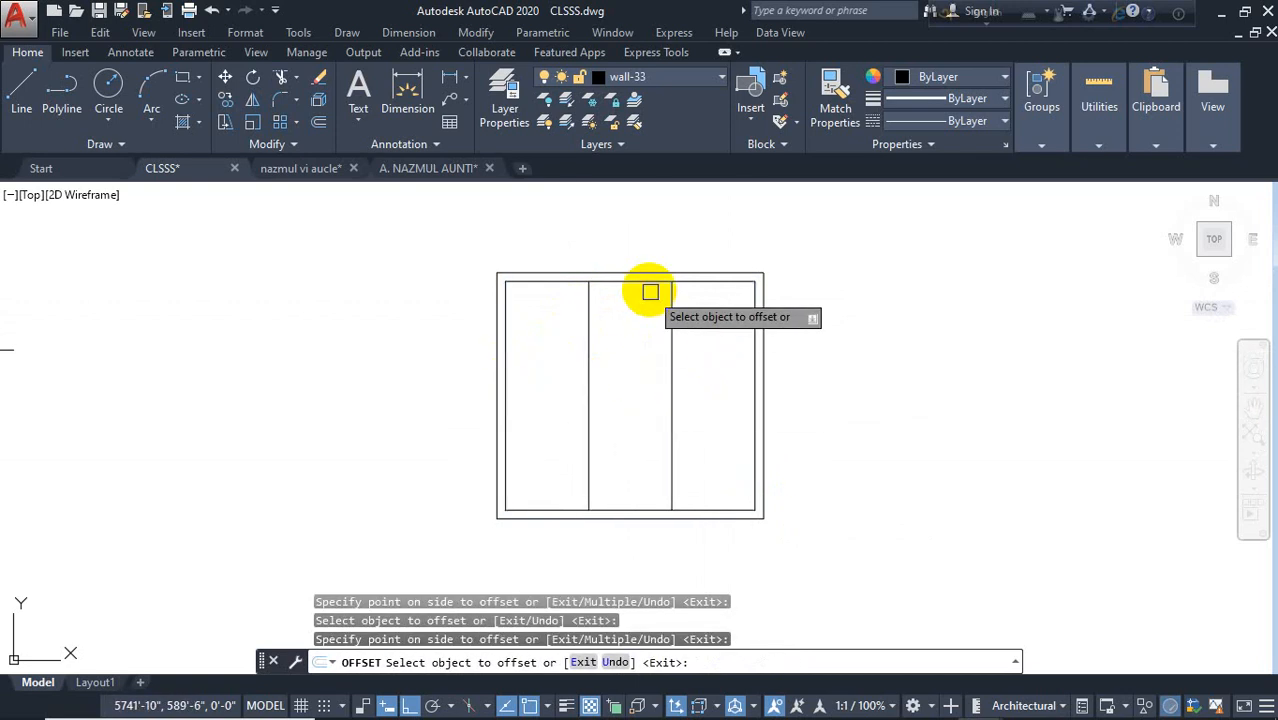
# Offset the top inner wall line 4' down into the room
pyautogui.click(650, 284)
pyautogui.click(645, 330)
pyautogui.click(635, 365)
pyautogui.click(643, 444)
pyautogui.press('Escape')
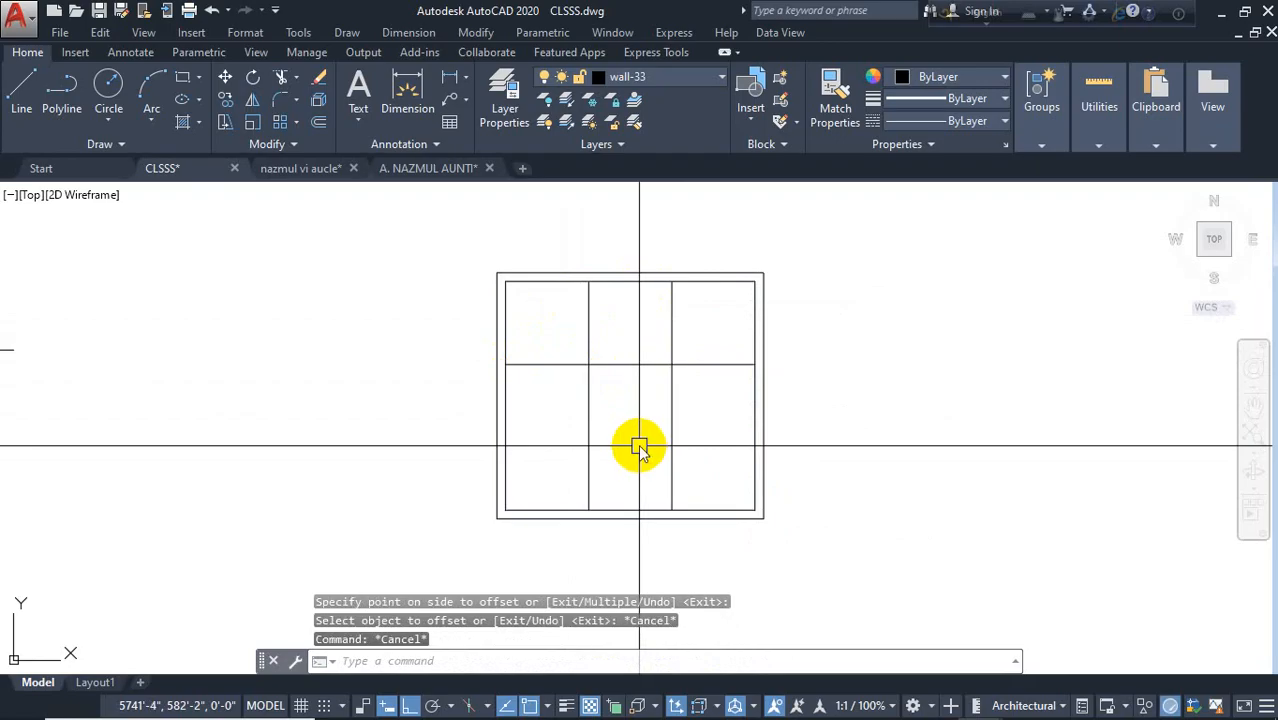
pyautogui.write('tr')
pyautogui.press('Return')
pyautogui.press('Return')
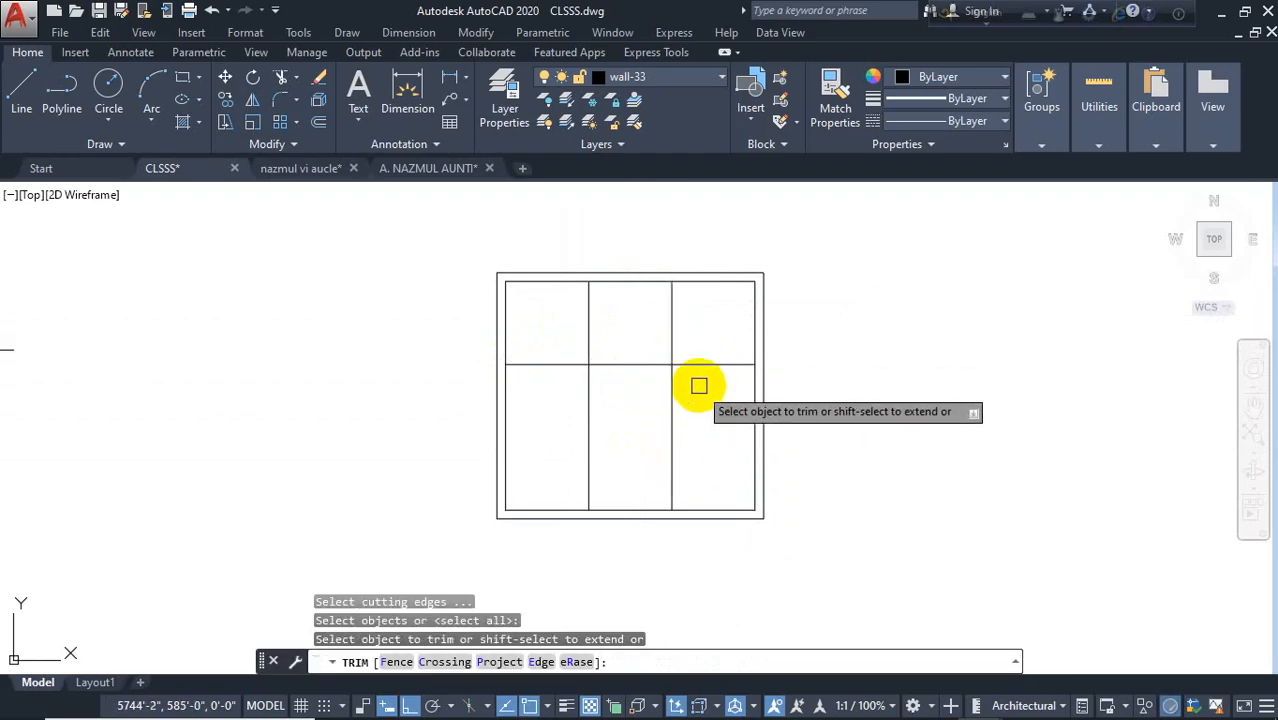
pyautogui.press('Escape')
pyautogui.press('Escape')
# Offset the left vertical divider rightward repeatedly at 10" spacing to create five successive stair tread lines
pyautogui.scroll(2, 699, 359)
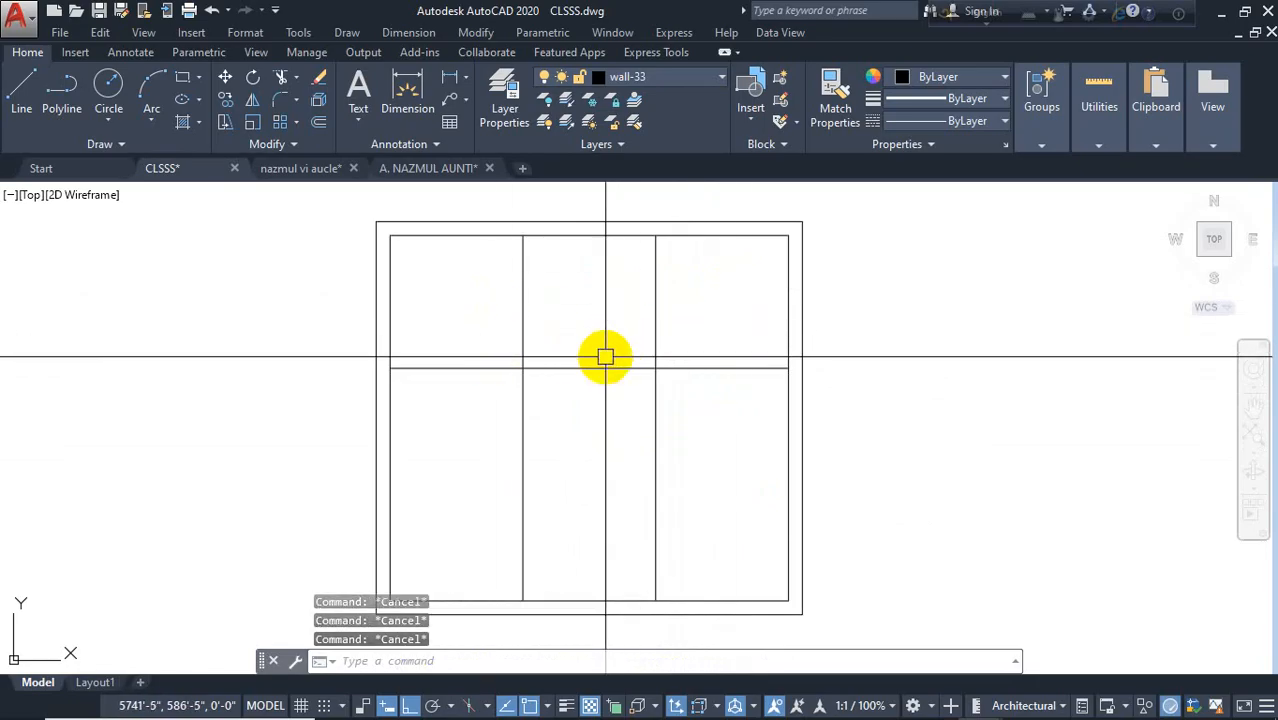
pyautogui.write('o')
pyautogui.press('Return')
pyautogui.write('10')
pyautogui.press('Return')
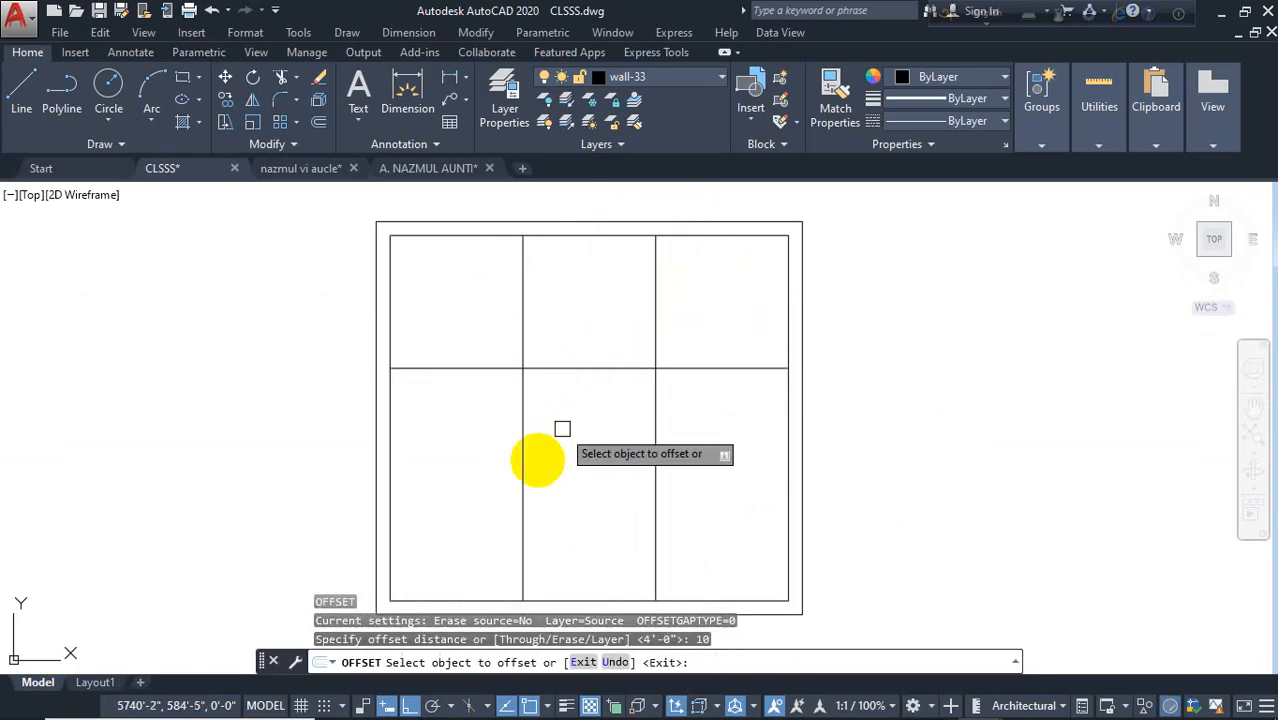
pyautogui.click(524, 485)
pyautogui.click(560, 488)
pyautogui.click(550, 494)
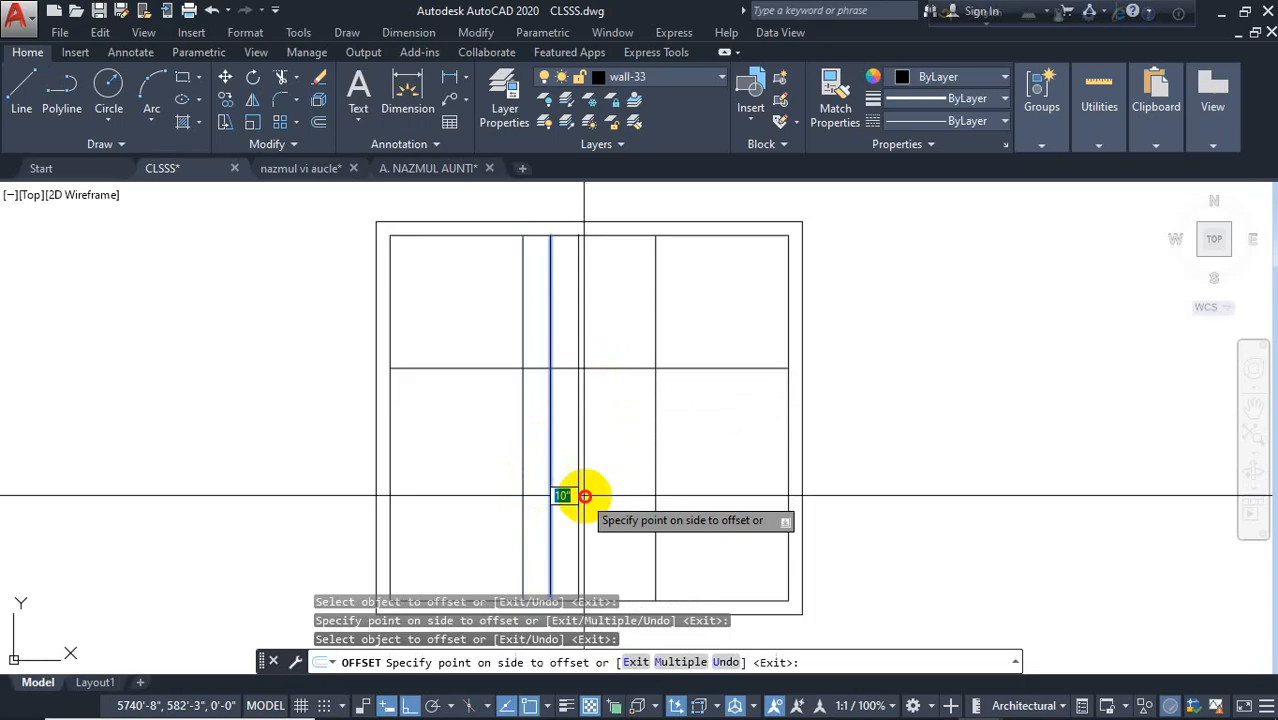
pyautogui.click(575, 496)
pyautogui.click(578, 497)
pyautogui.click(615, 498)
pyautogui.click(606, 485)
pyautogui.click(642, 461)
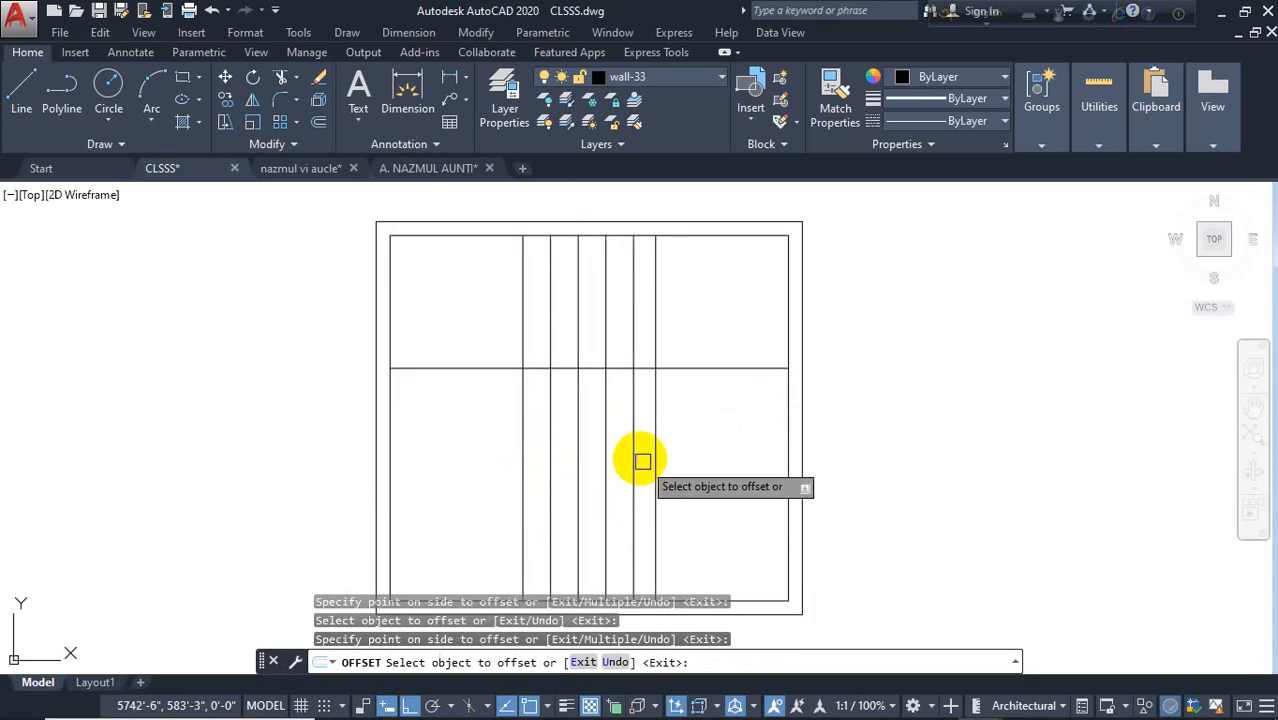
pyautogui.press('Escape')
# Erase the original right vertical divider just left of the last 10" tread line
pyautogui.scroll(4, 643, 386)
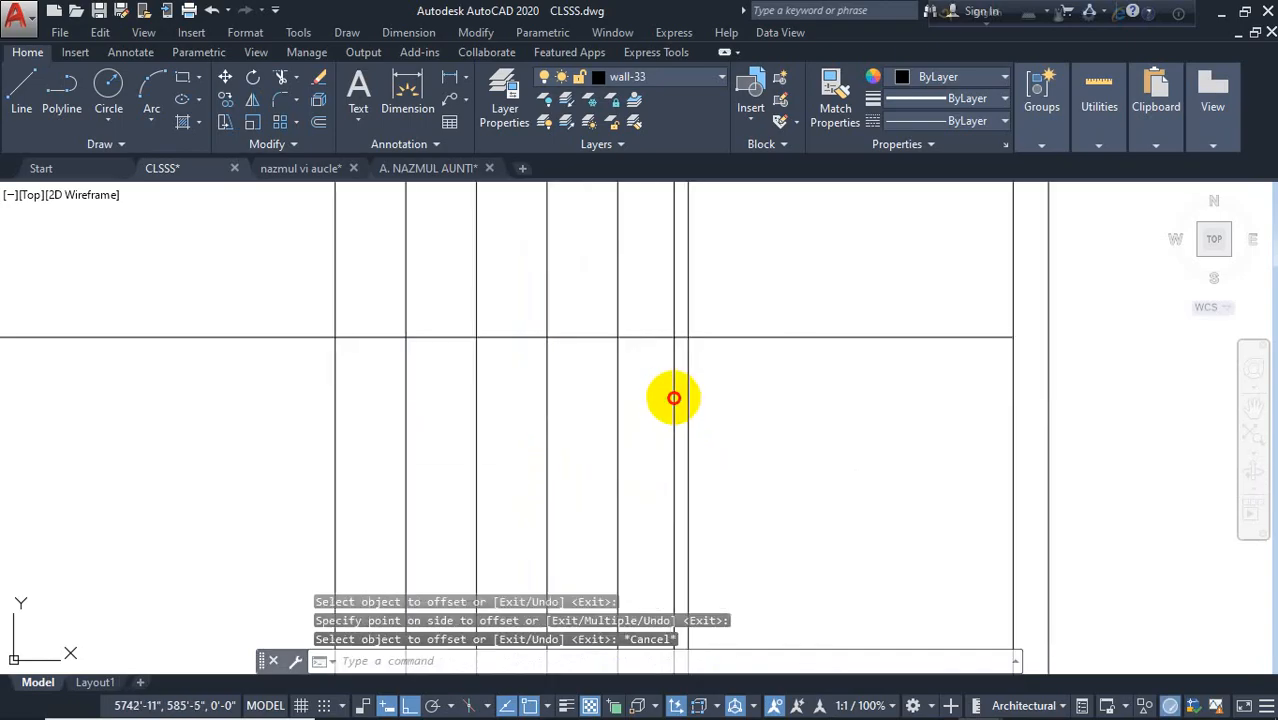
pyautogui.click(674, 398)
pyautogui.press('Delete')
pyautogui.scroll(-5, 662, 397)
pyautogui.press('Escape')
pyautogui.press('Escape')
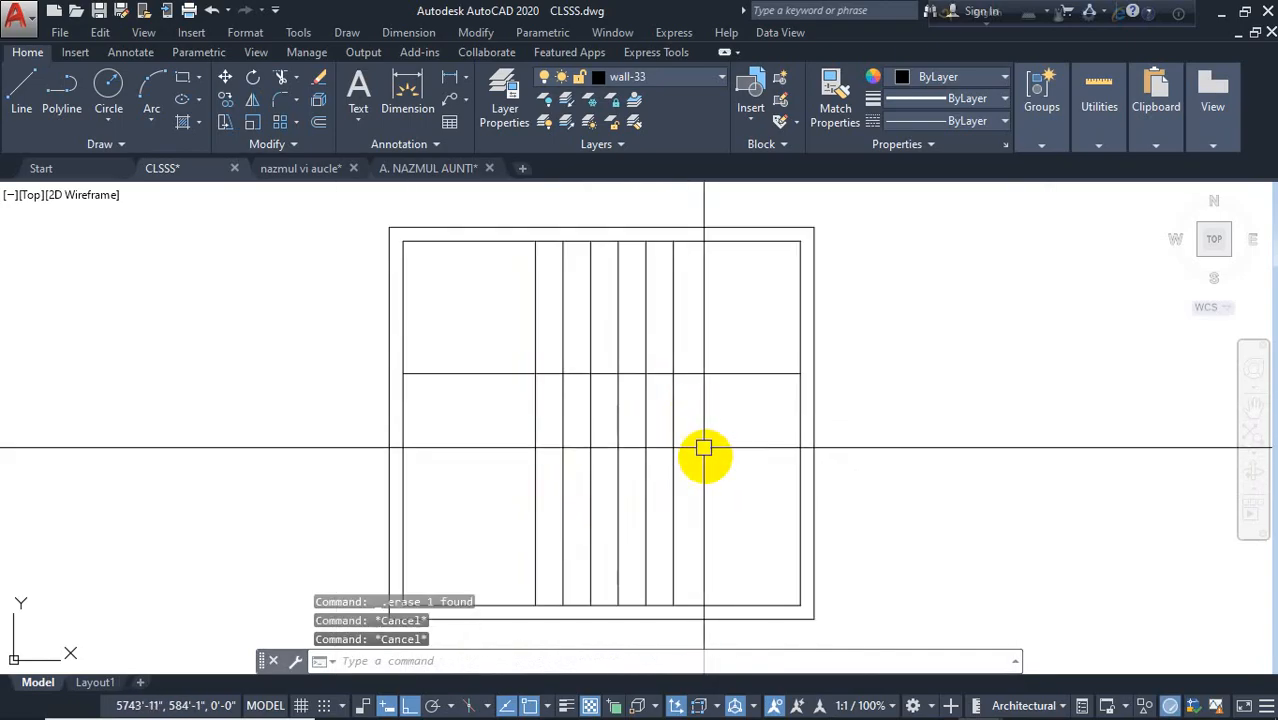
# Erase the six vertical tread lines and undo the erasure
pyautogui.click(727, 308)
pyautogui.click(527, 323)
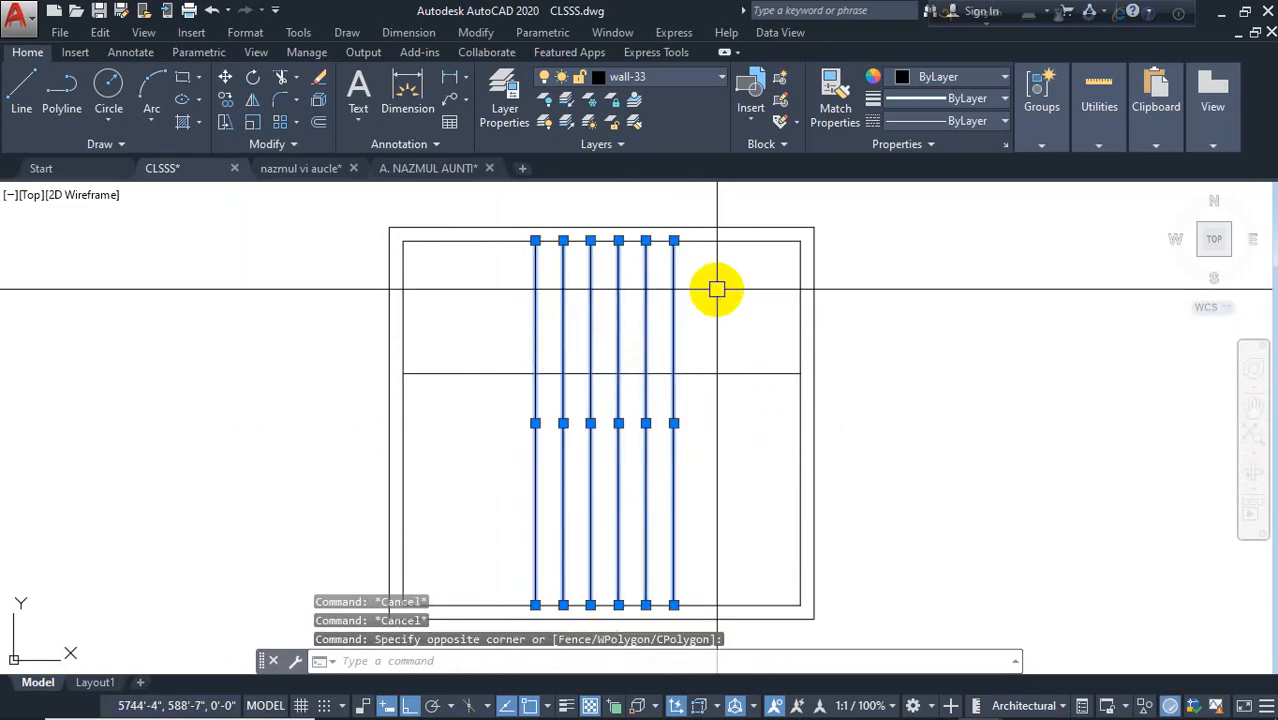
pyautogui.press('Delete')
pyautogui.hotkey('ctrl', 'z')
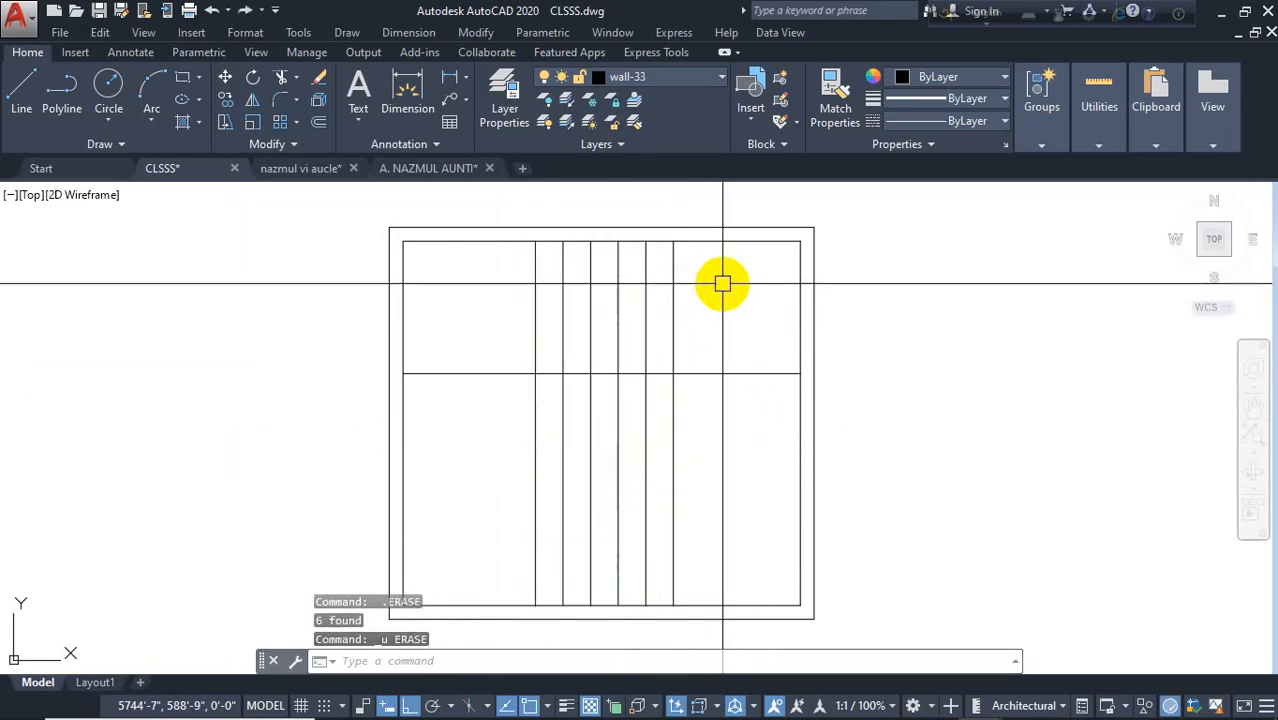
# Dimension the gaps between the side inner walls and the outermost tread lines along the top of the room
pyautogui.click(407, 100)
pyautogui.click(403, 241)
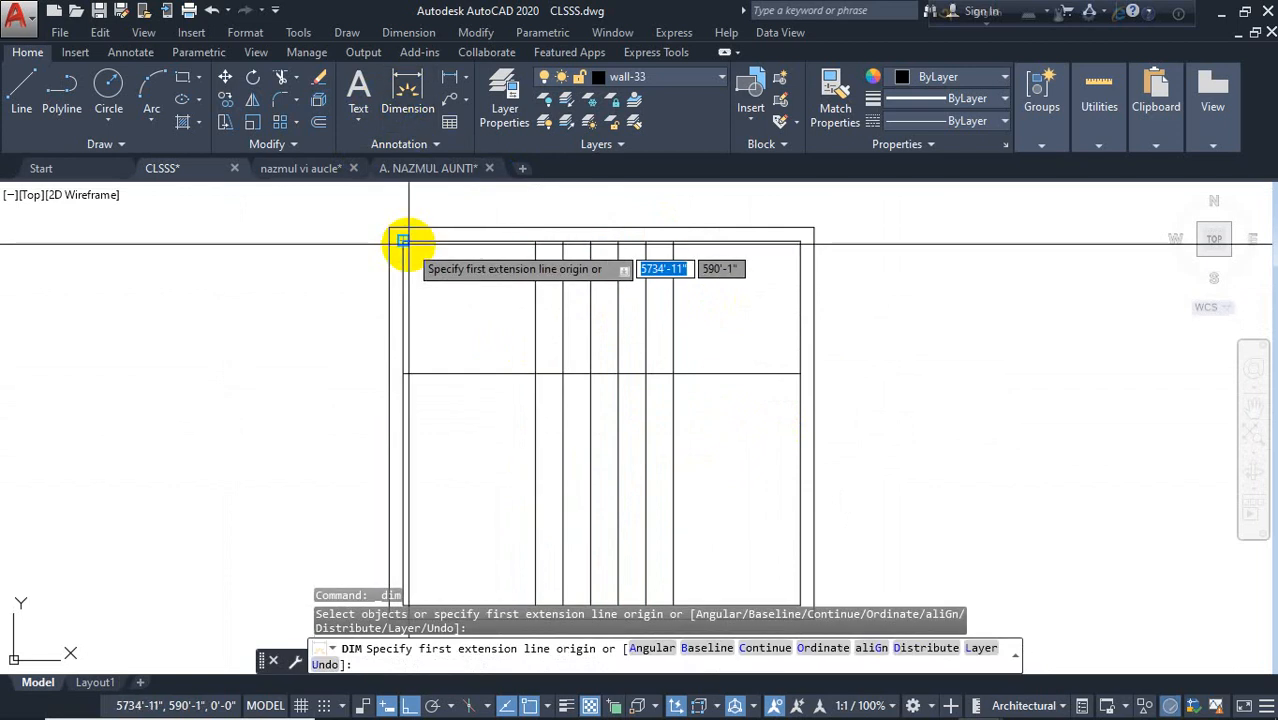
pyautogui.click(535, 241)
pyautogui.click(545, 267)
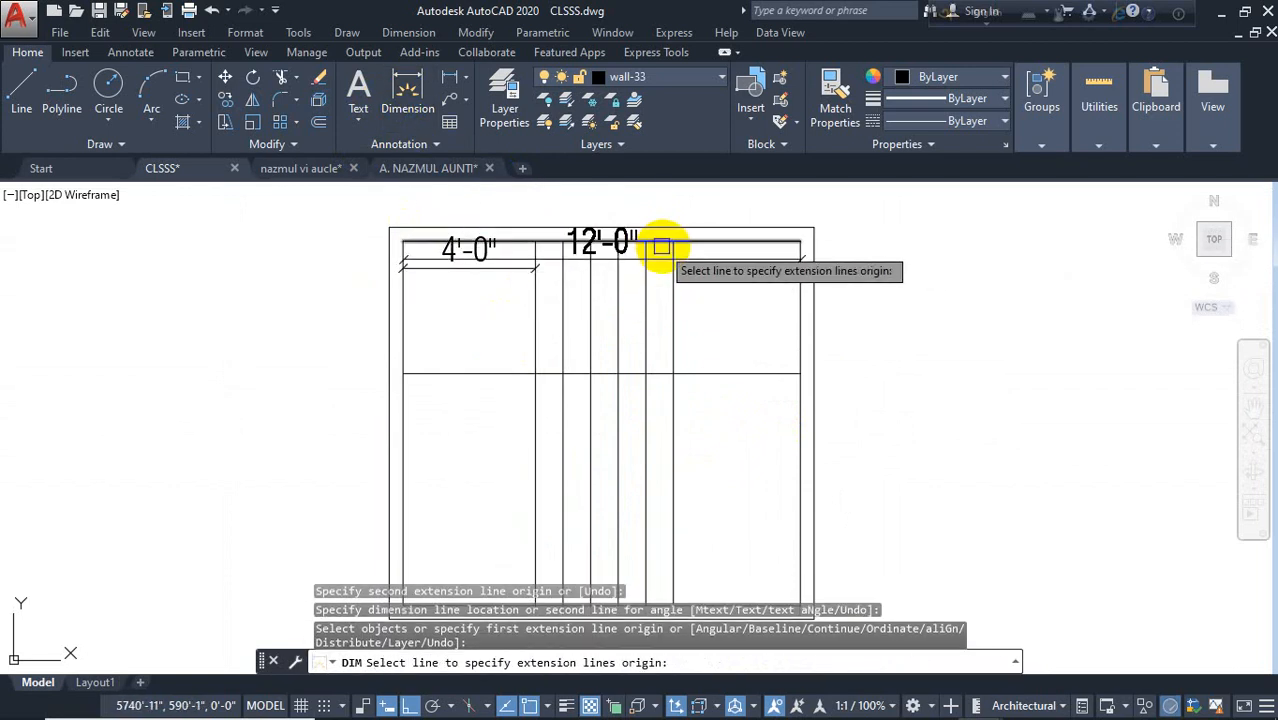
pyautogui.click(673, 243)
pyautogui.click(800, 241)
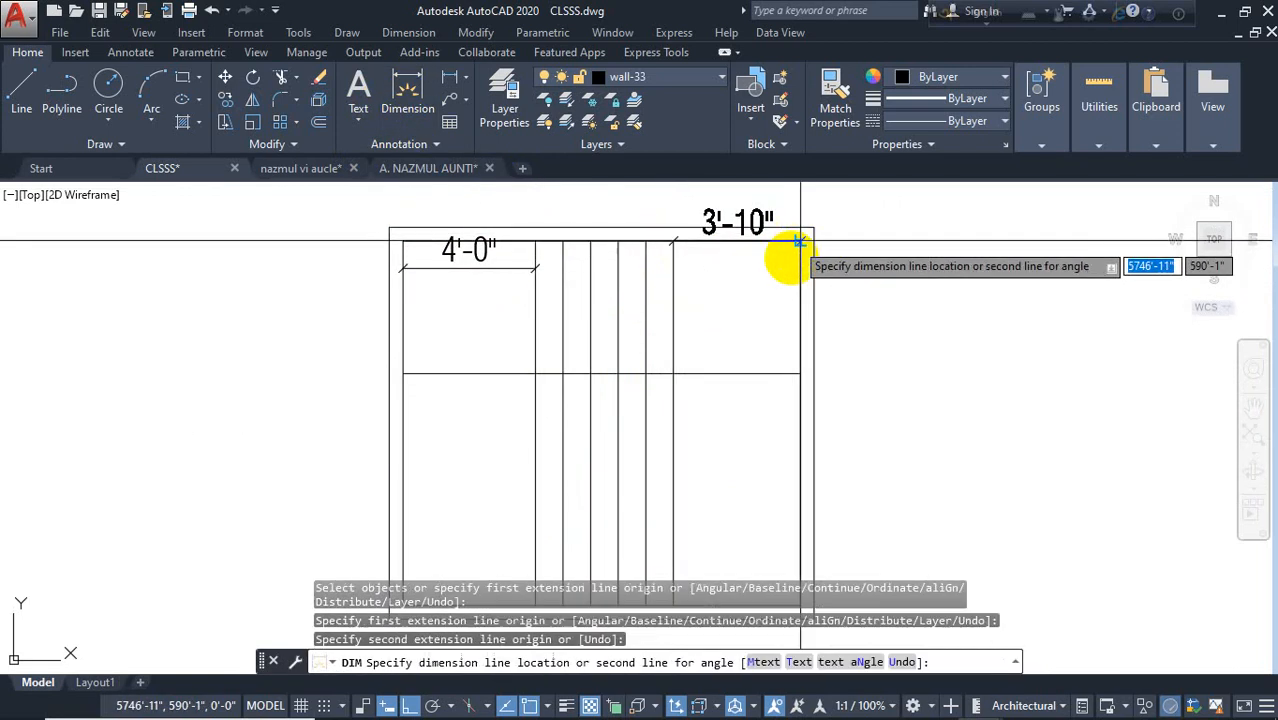
pyautogui.click(750, 277)
pyautogui.press('Return')
# Move the six vertical tread lines 1" to the left
pyautogui.click(713, 437)
pyautogui.click(502, 478)
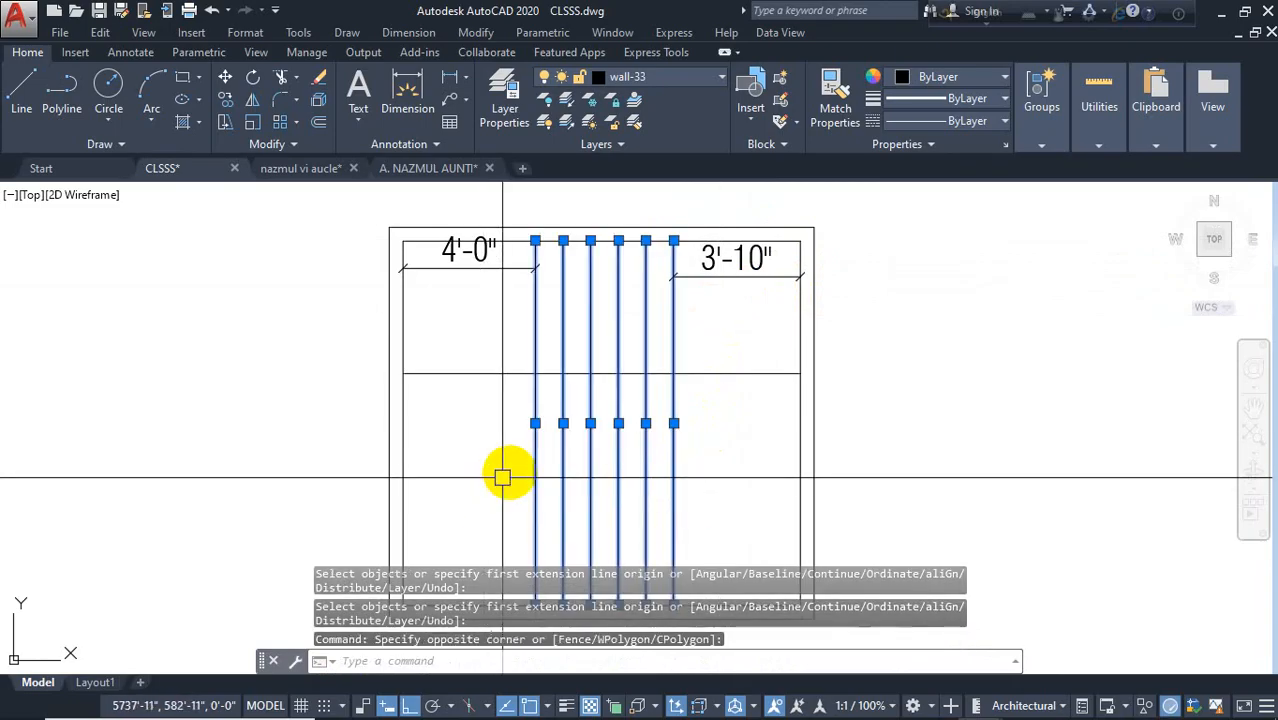
pyautogui.press('Return')
pyautogui.click(471, 440)
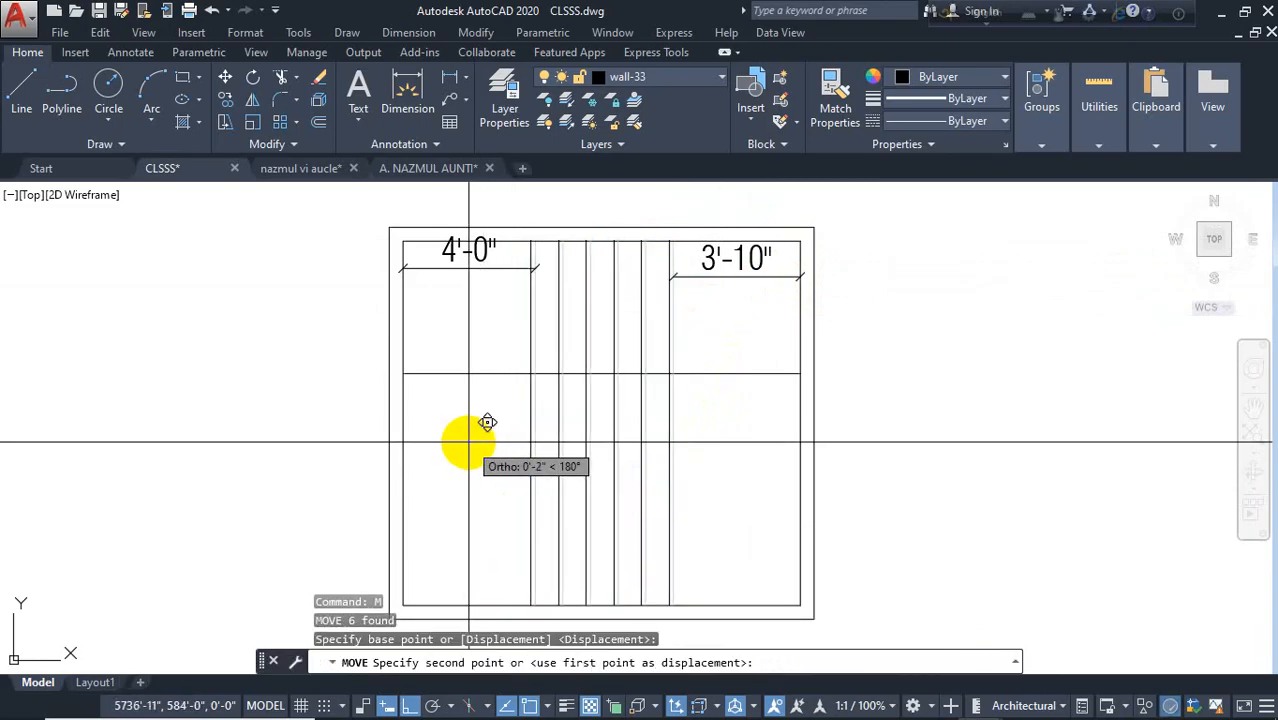
pyautogui.press('Return')
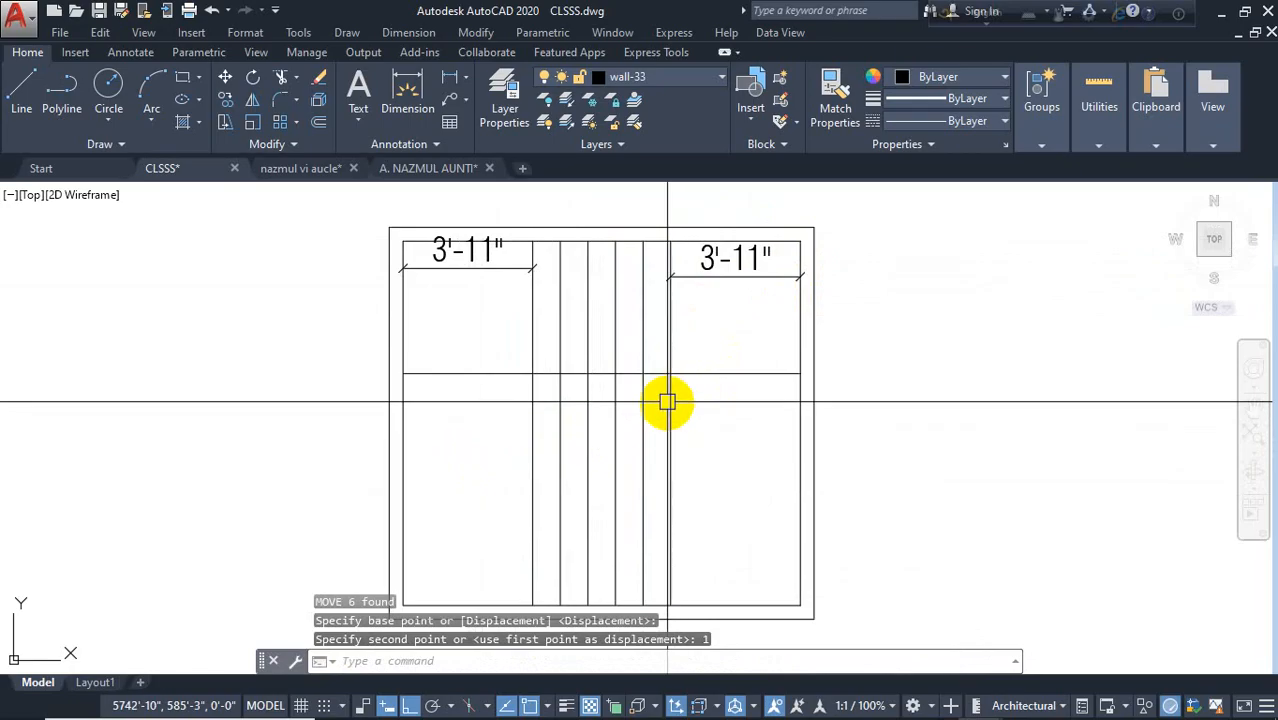
pyautogui.press('Escape')
pyautogui.press('Escape')
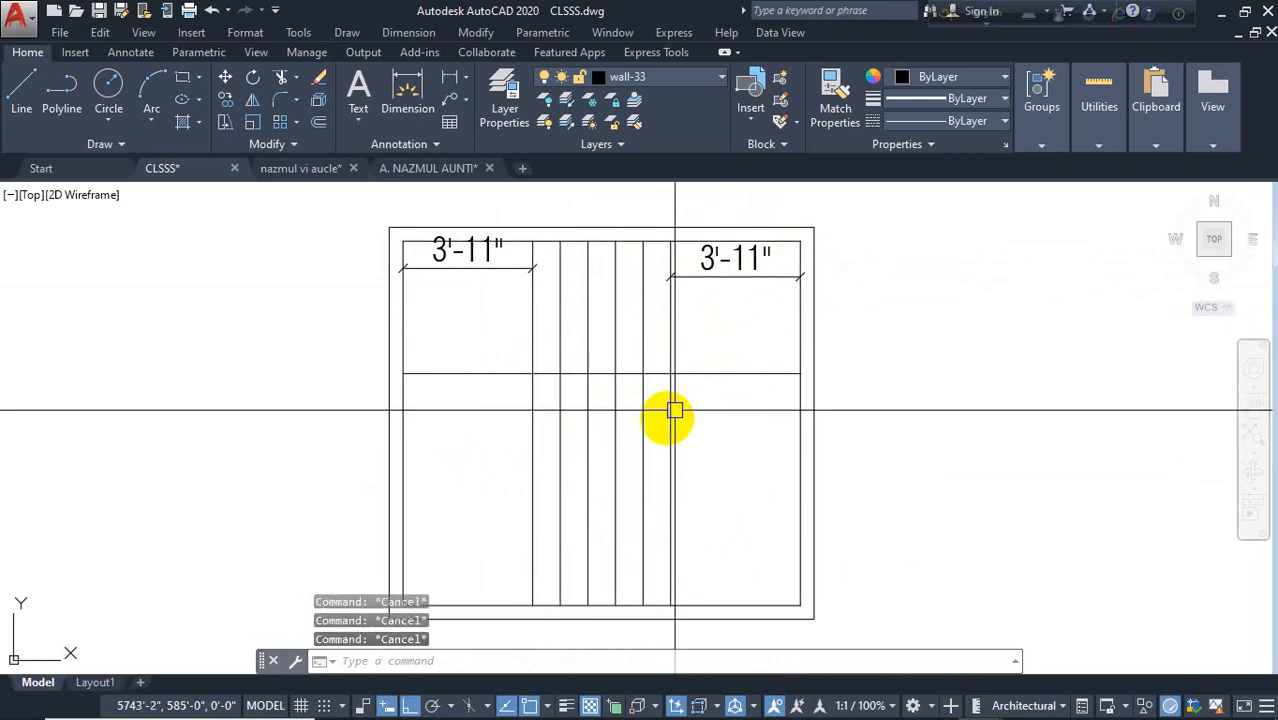
# Trim the four middle tread lines below the horizontal line
pyautogui.press('Return')
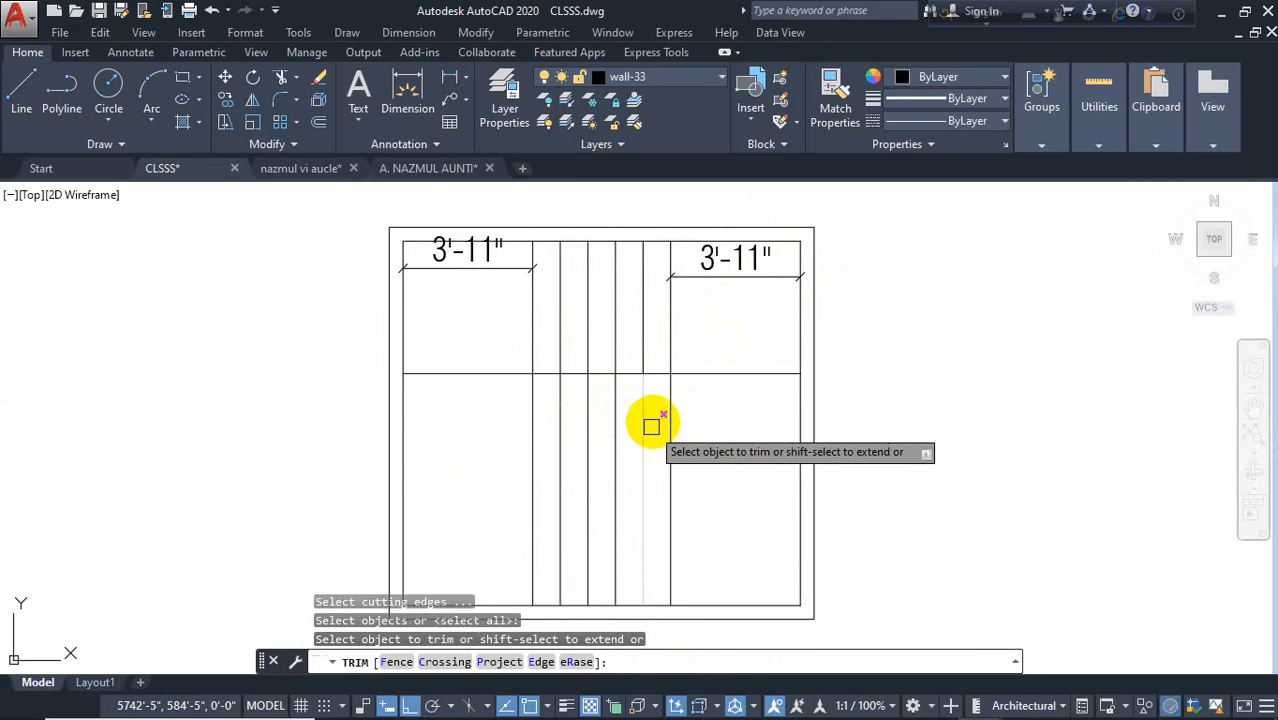
pyautogui.click(655, 418)
pyautogui.click(556, 472)
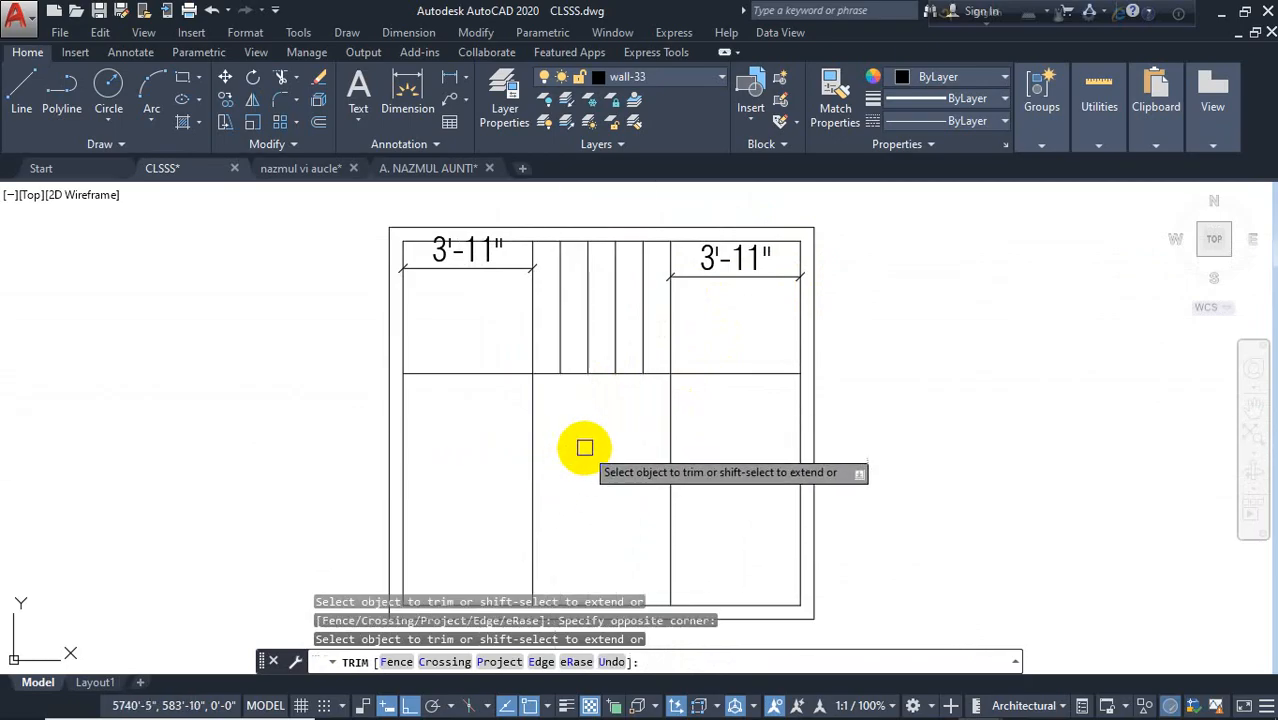
# Offset the full-width horizontal line downward six times at 10" spacing to lay out the side-flight treads
pyautogui.press('Escape')
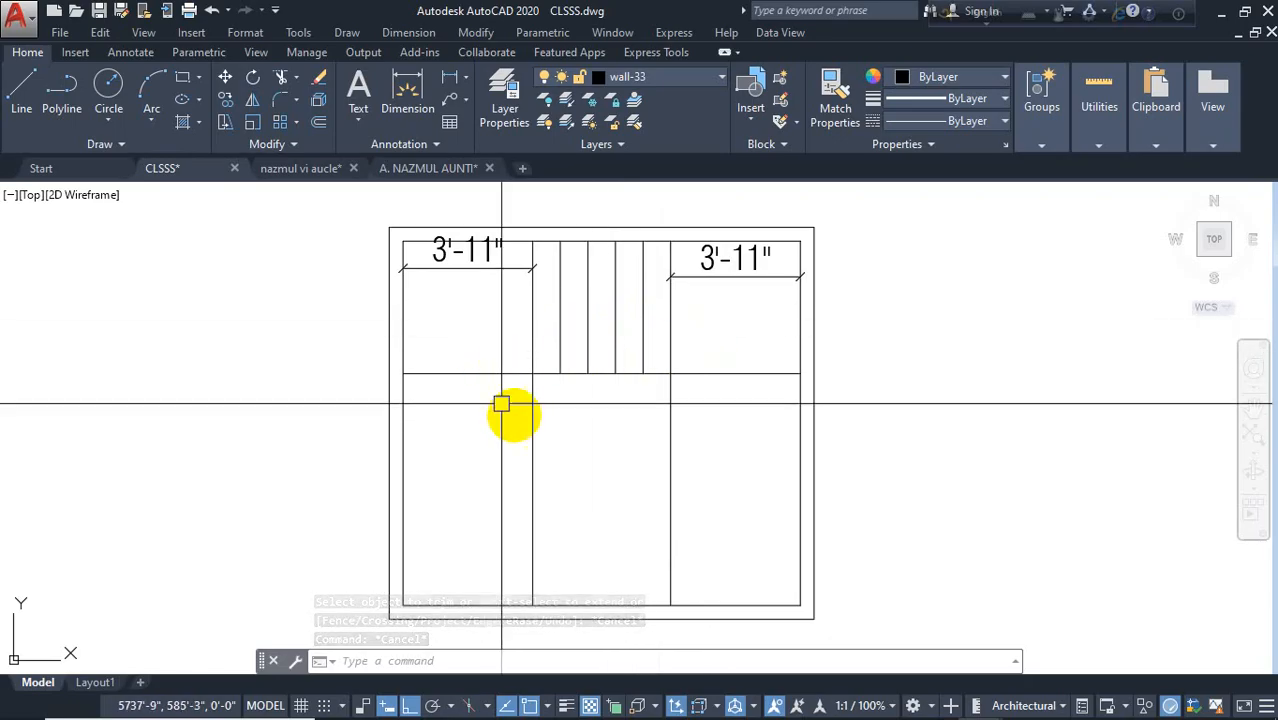
pyautogui.press('Escape')
pyautogui.write('o')
pyautogui.press('Return')
pyautogui.write('10')
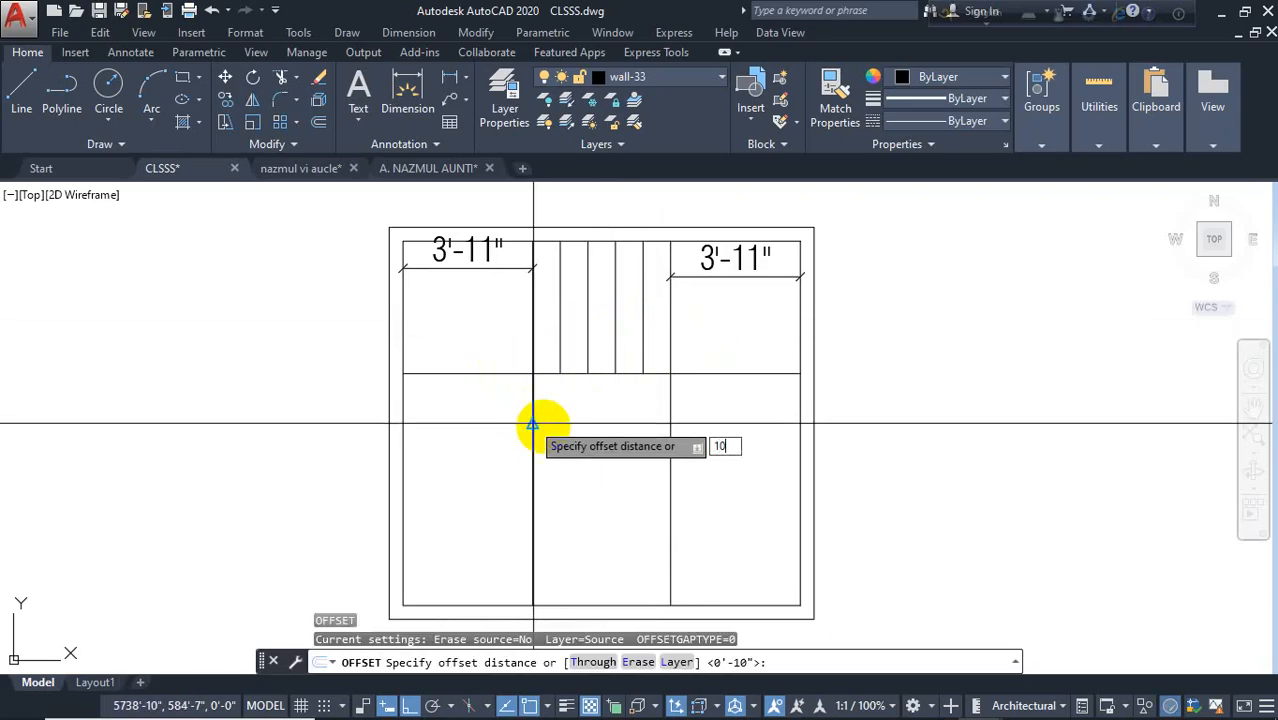
pyautogui.press('Return')
pyautogui.click(710, 373)
pyautogui.click(717, 395)
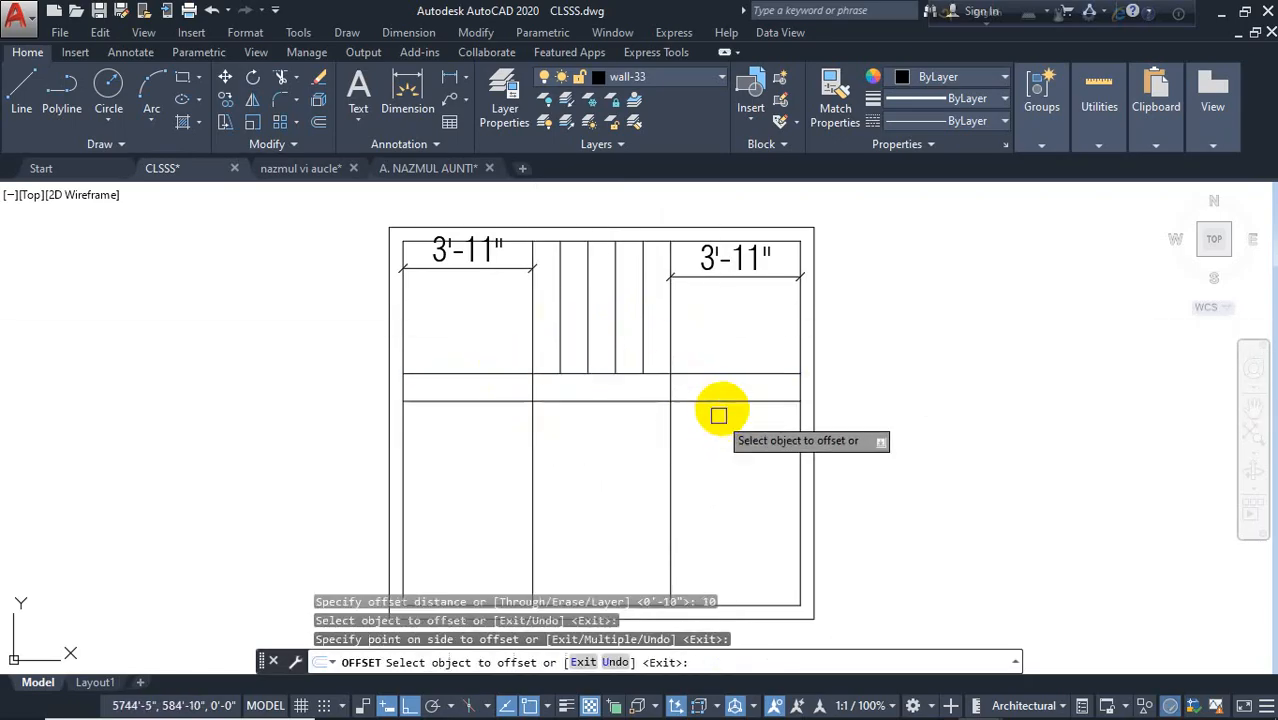
pyautogui.click(720, 401)
pyautogui.click(730, 436)
pyautogui.click(733, 429)
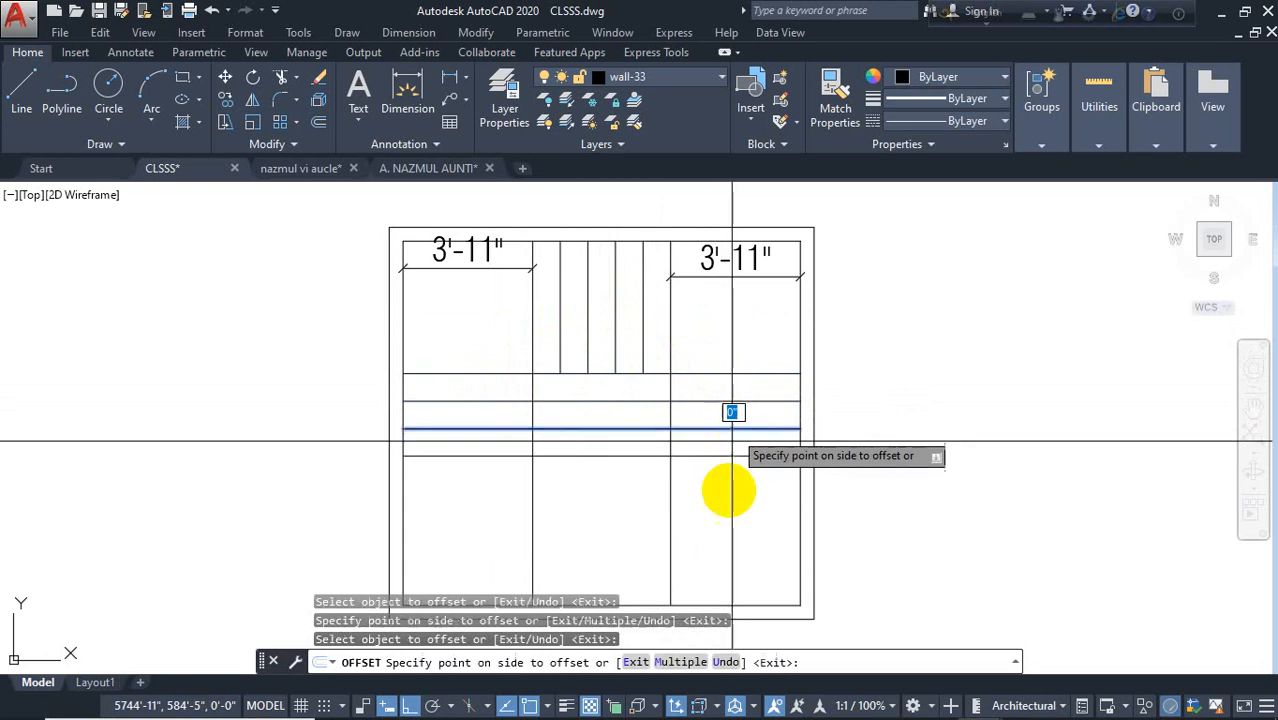
pyautogui.click(726, 480)
pyautogui.click(722, 459)
pyautogui.click(720, 489)
pyautogui.click(718, 485)
pyautogui.click(717, 512)
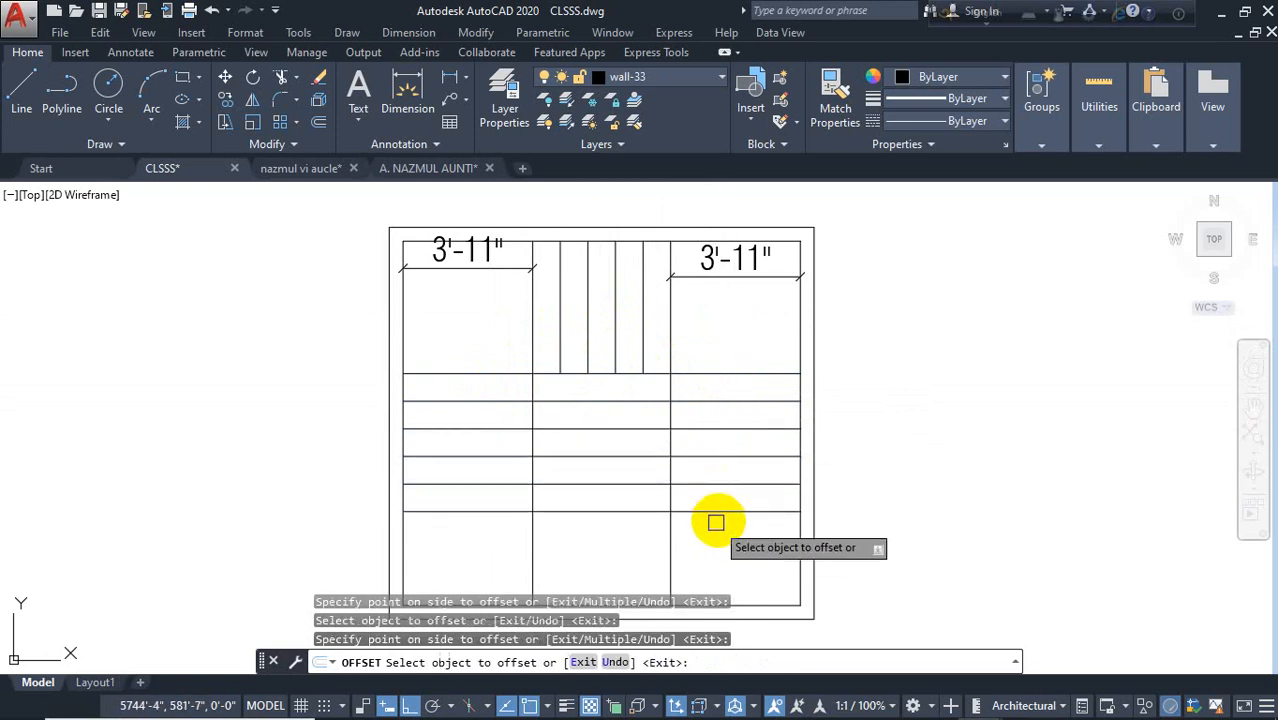
pyautogui.click(716, 513)
pyautogui.click(722, 548)
pyautogui.moveTo(729, 538); pyautogui.dragTo(708, 466, button='middle')
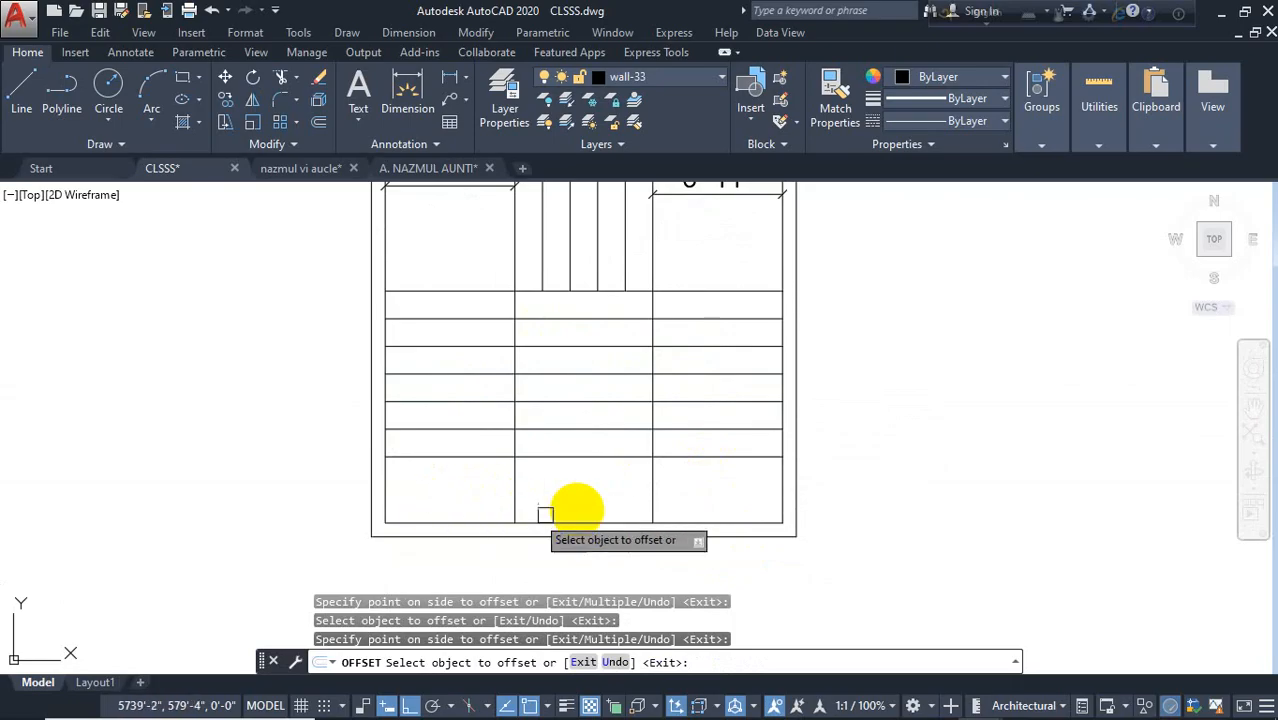
pyautogui.press('Escape')
# Trim the six new tread lines between the two flights and the flights' inner edge lines below the lowest tread
pyautogui.press('Return')
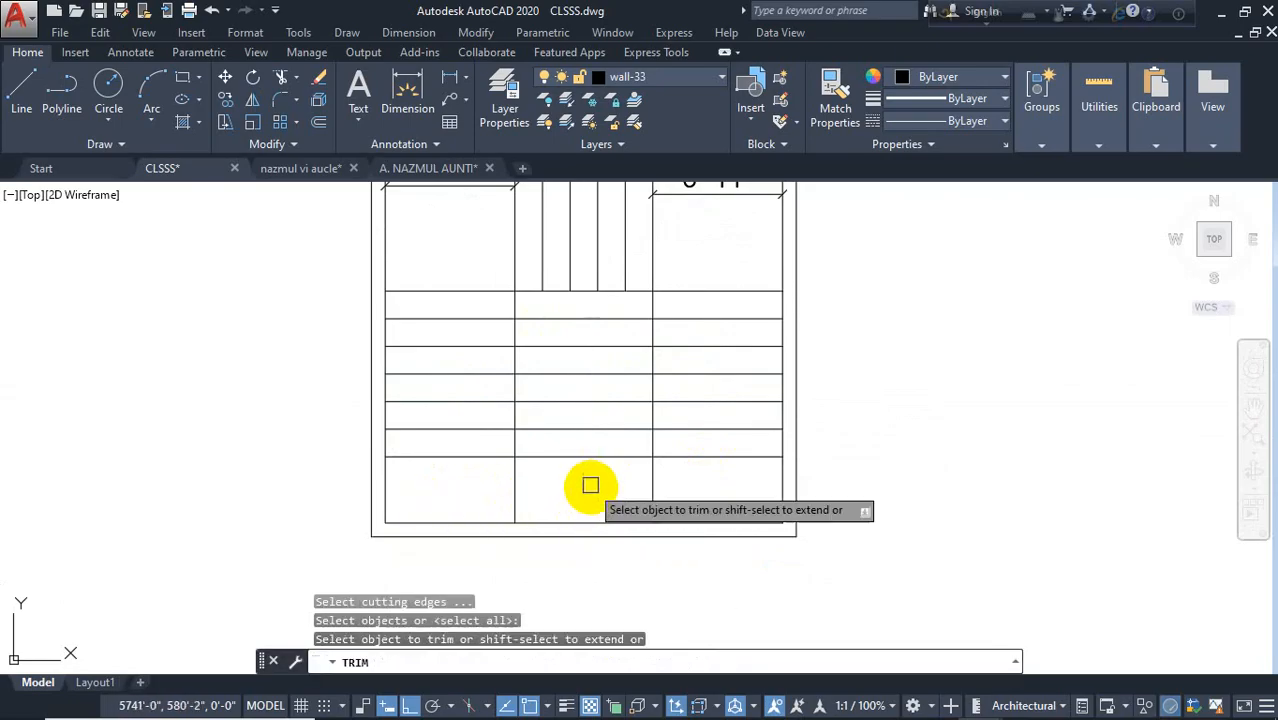
pyautogui.click(590, 485)
pyautogui.click(542, 320)
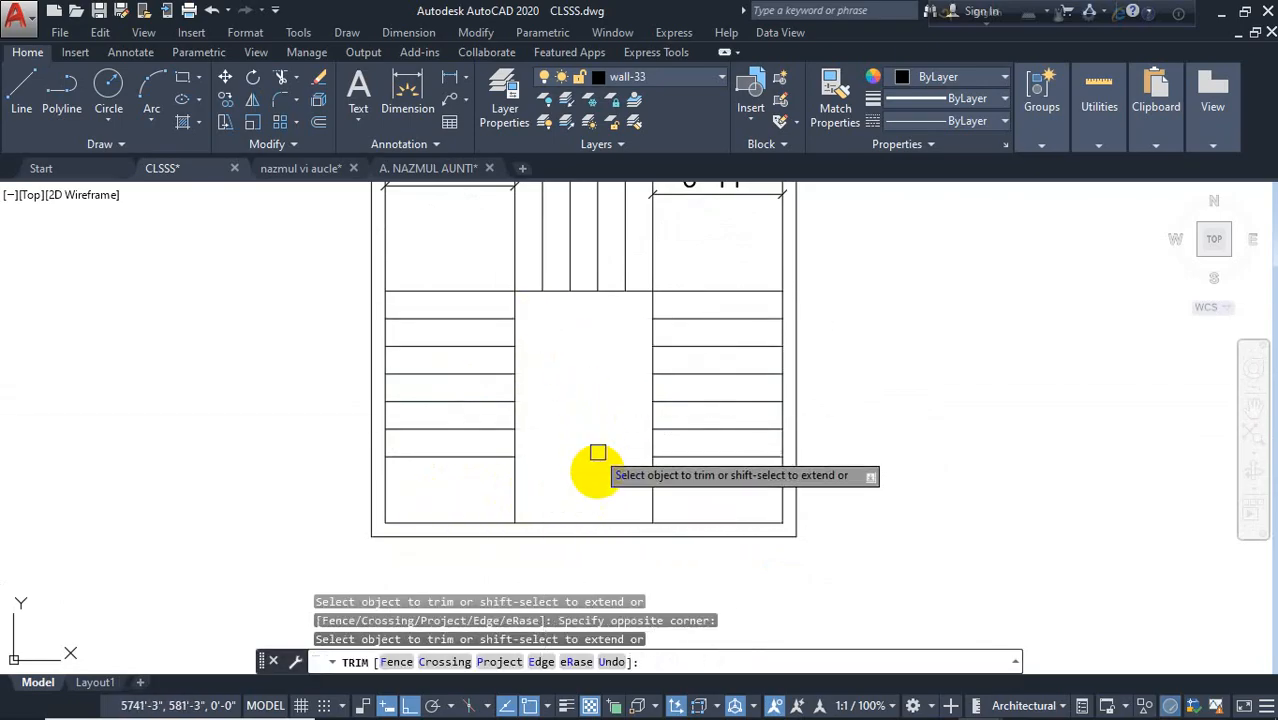
pyautogui.click(700, 482)
pyautogui.click(376, 500)
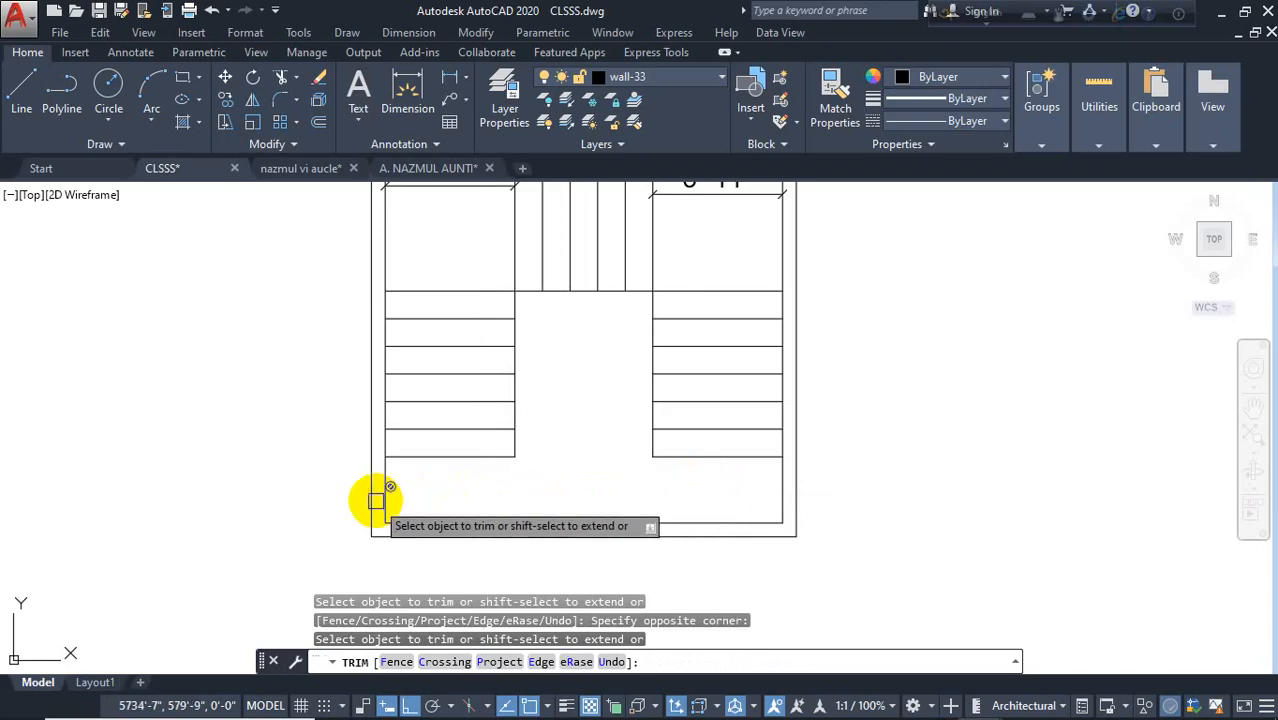
# Open the bottom wall: extend the side inner walls to its outer line, trim that line between them, and erase its inner line
pyautogui.click(380, 497)
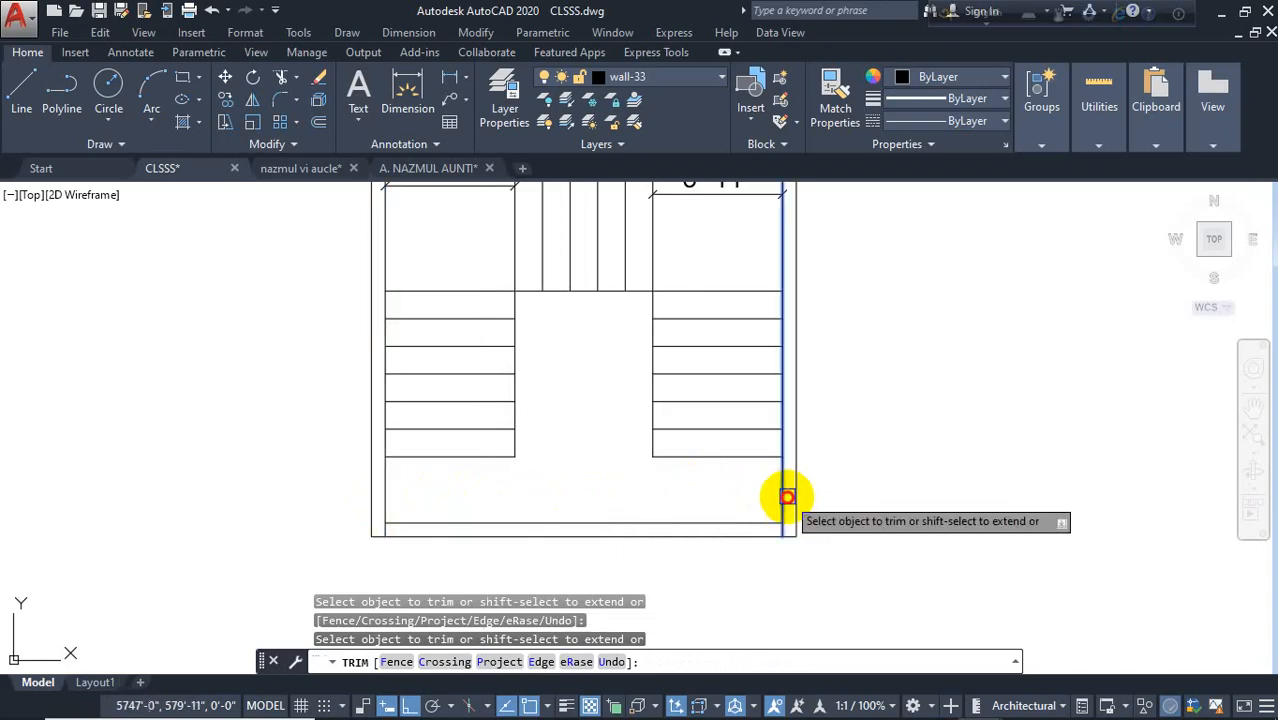
pyautogui.press('Escape')
pyautogui.click(643, 509)
pyautogui.click(600, 530)
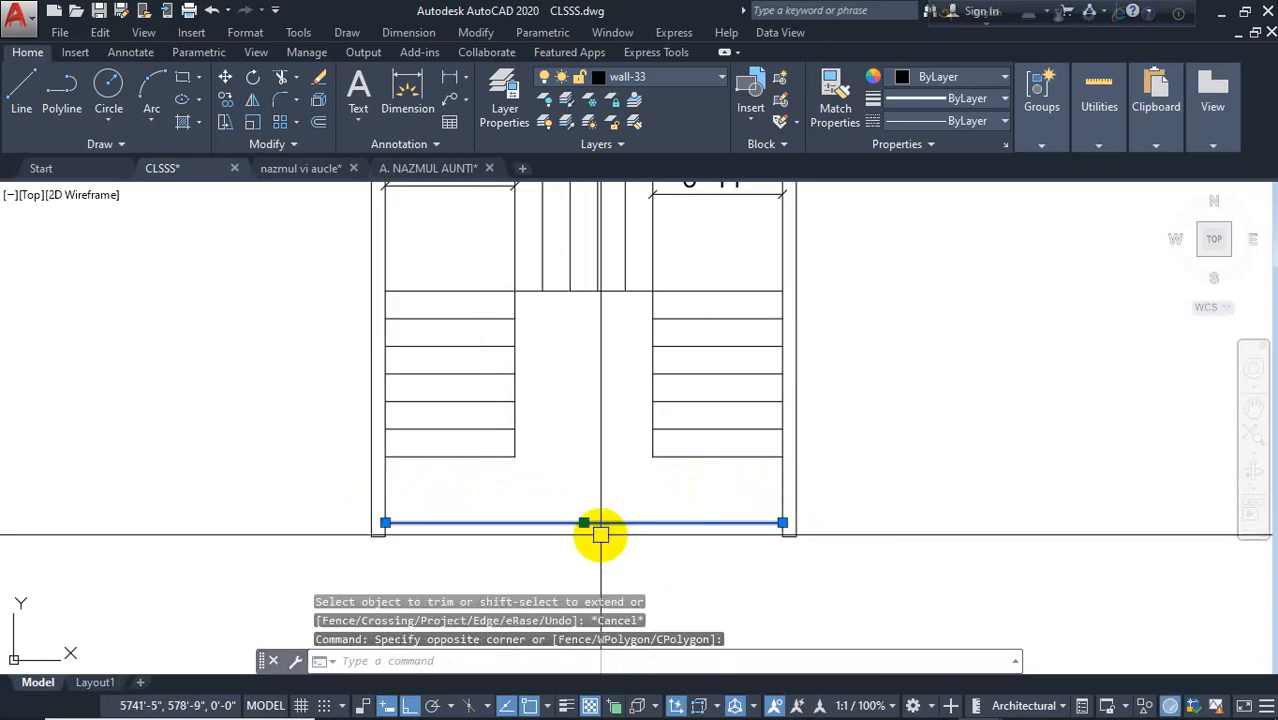
pyautogui.press('Delete')
pyautogui.scroll(-3, 697, 489)
pyautogui.press('Escape')
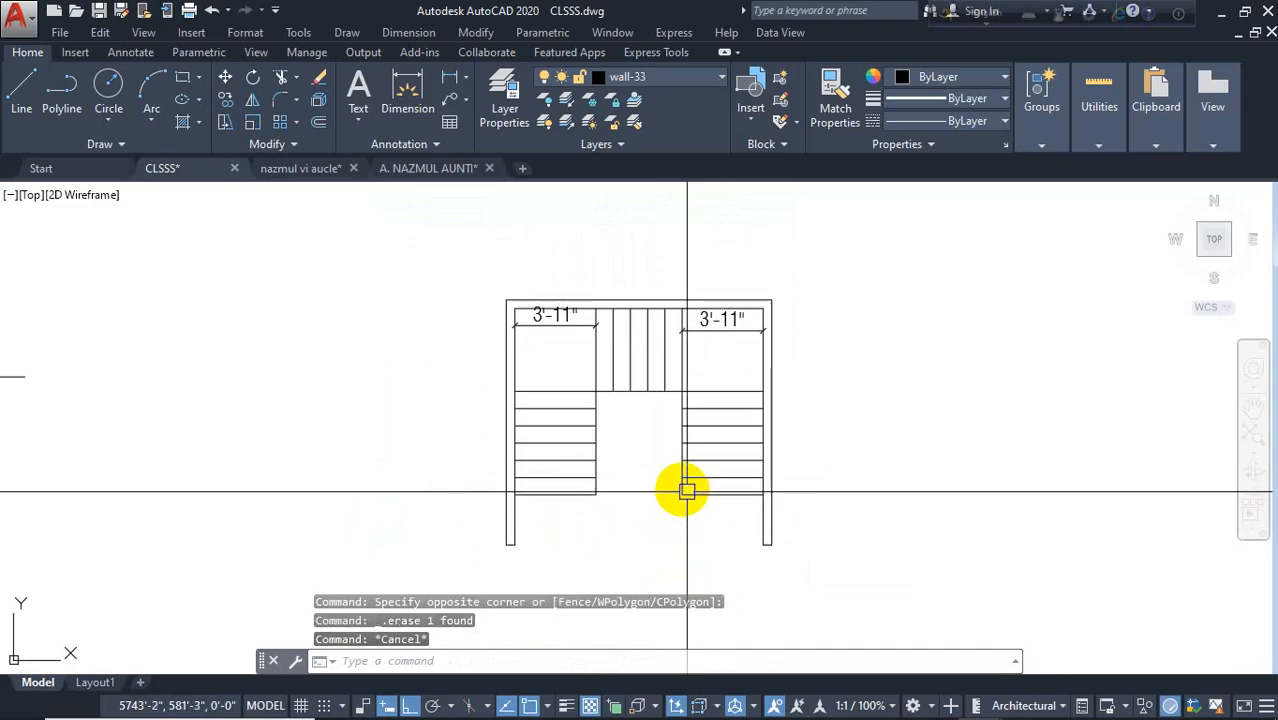
# Offset the inner edge lines of both side flights and the horizontal line between them 2" into the stairwell
pyautogui.press('Escape')
pyautogui.write('o')
pyautogui.press('Return')
pyautogui.write('2')
pyautogui.press('Return')
pyautogui.scroll(4, 575, 450)
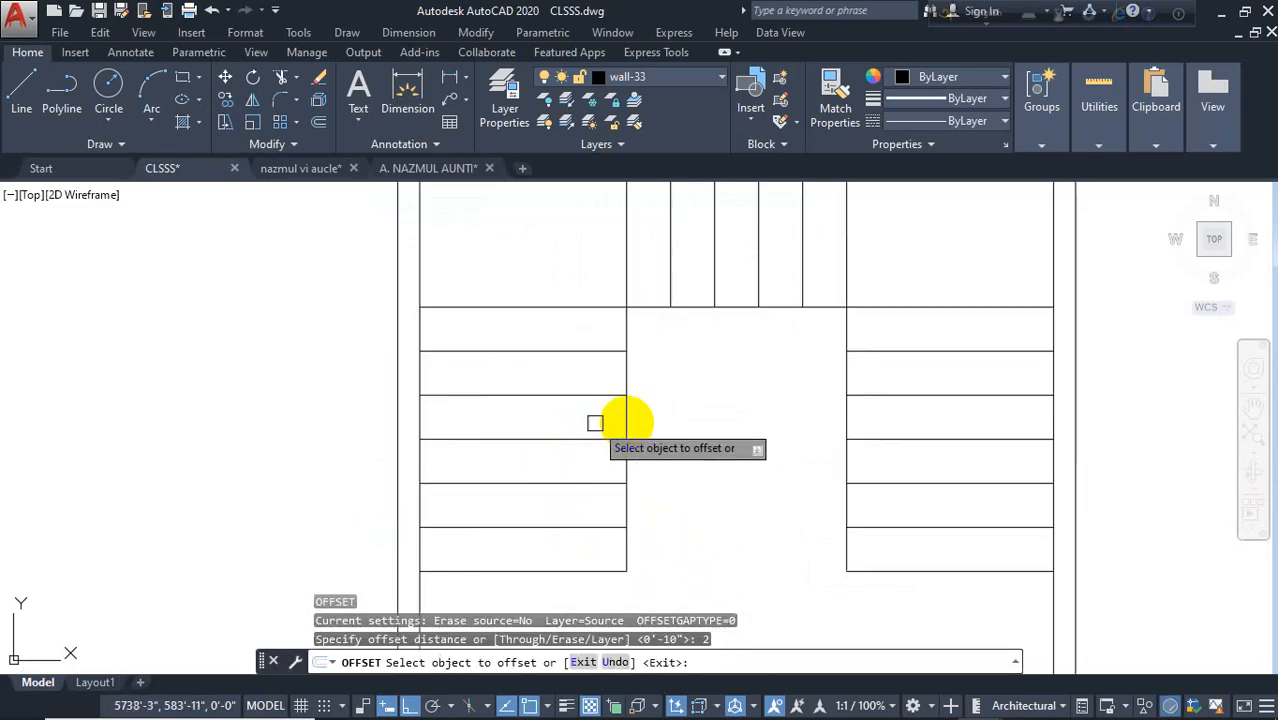
pyautogui.click(625, 417)
pyautogui.click(650, 360)
pyautogui.click(656, 308)
pyautogui.click(730, 345)
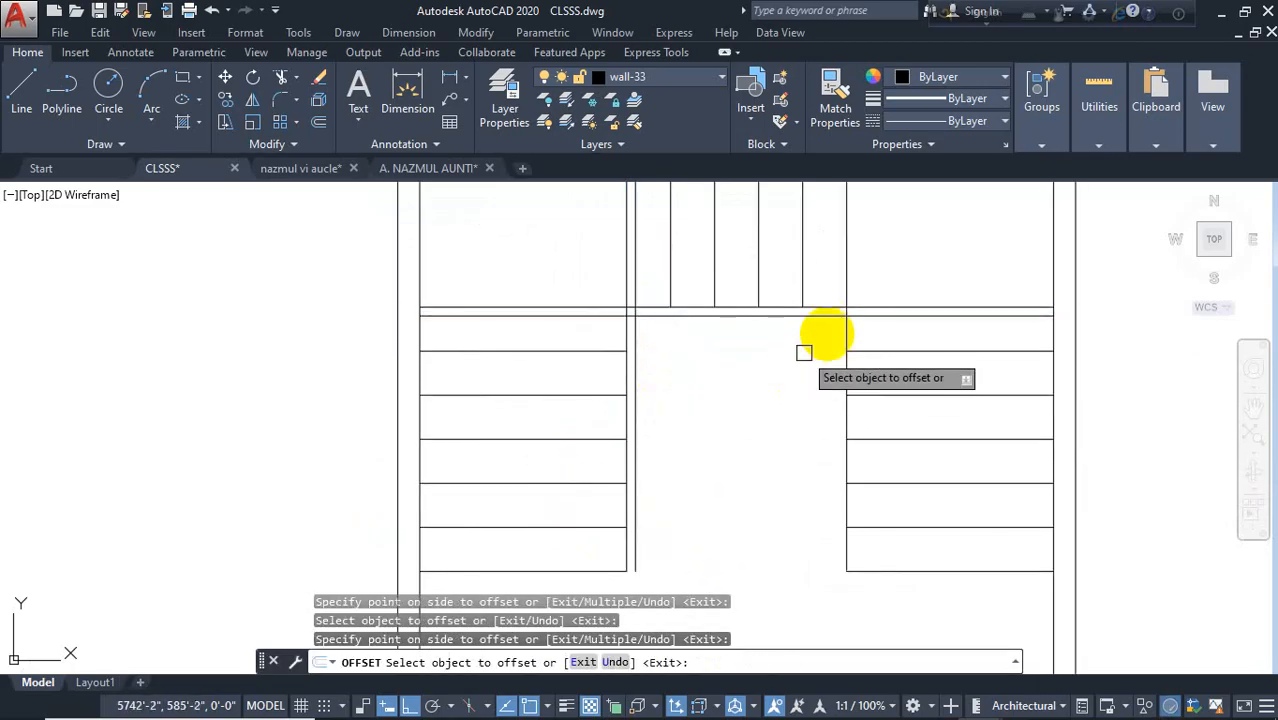
pyautogui.click(843, 330)
pyautogui.click(790, 340)
pyautogui.press('Escape')
pyautogui.press('Escape')
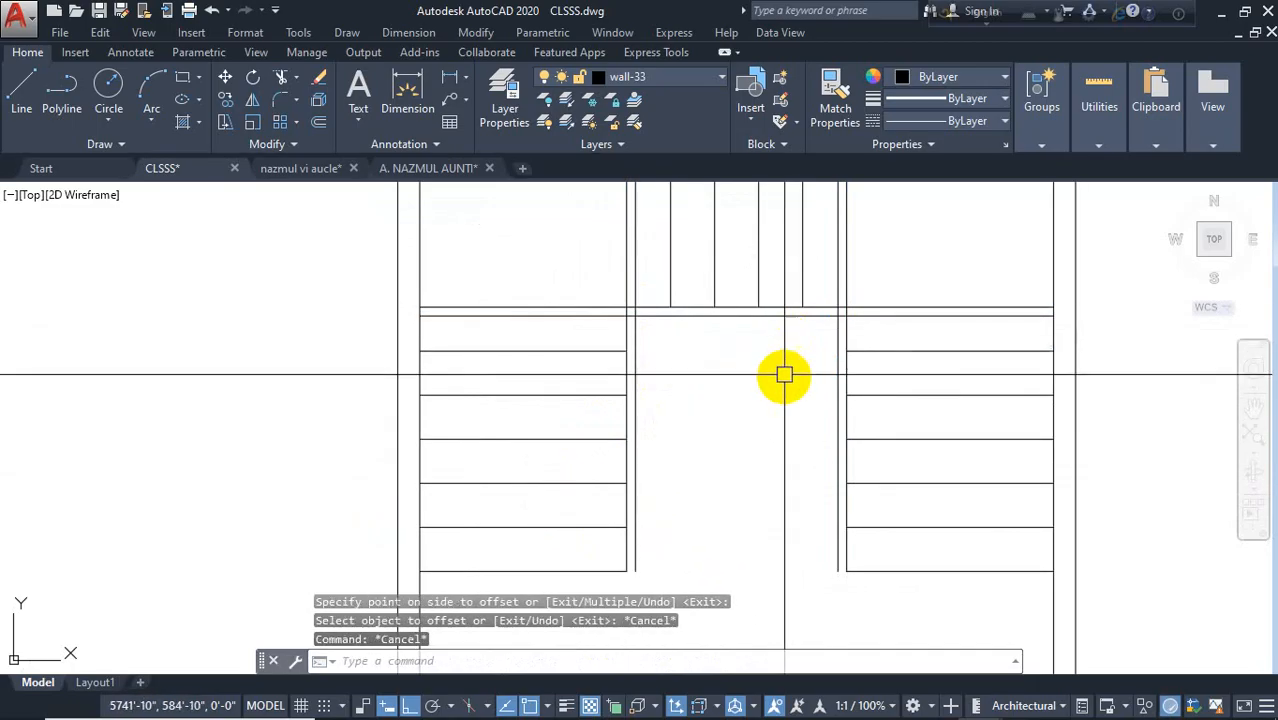
# Fillet the two upper corners of the offset stairwell lines with a zero radius to form square corners
pyautogui.scroll(2, 790, 370)
pyautogui.write('f')
pyautogui.press('Return')
pyautogui.click(836, 299)
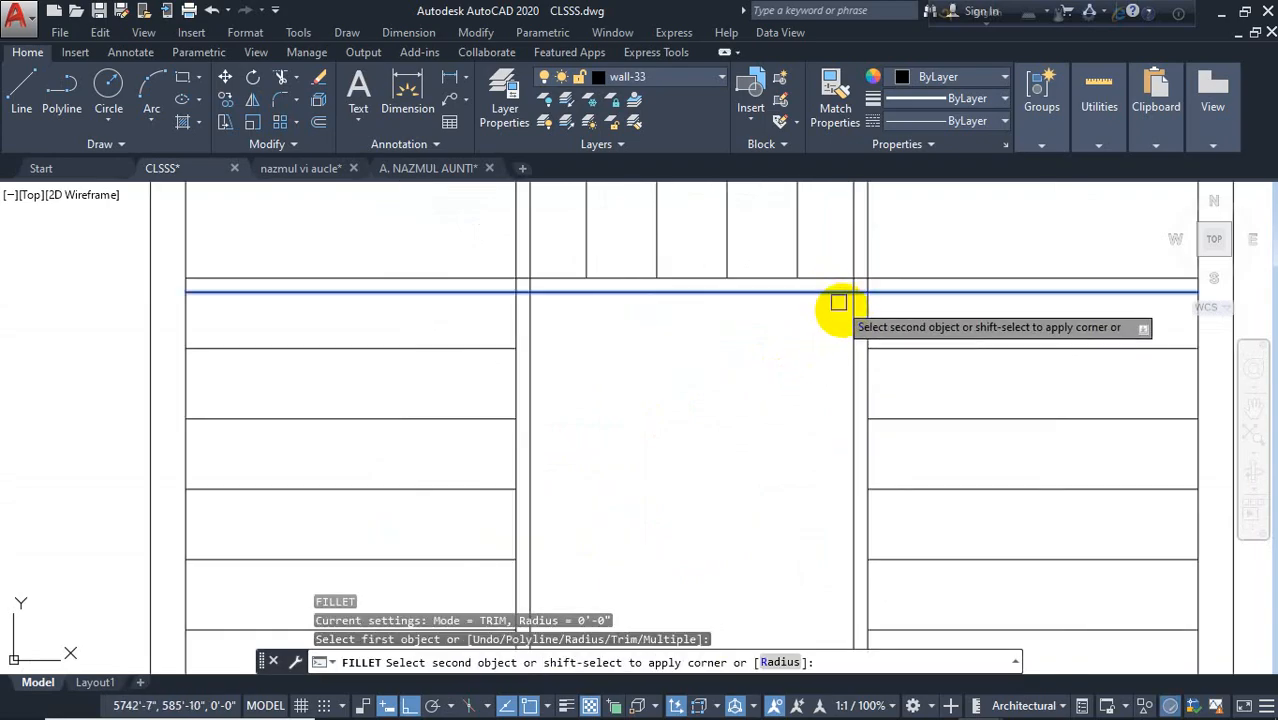
pyautogui.click(848, 316)
pyautogui.press('Return')
pyautogui.click(555, 293)
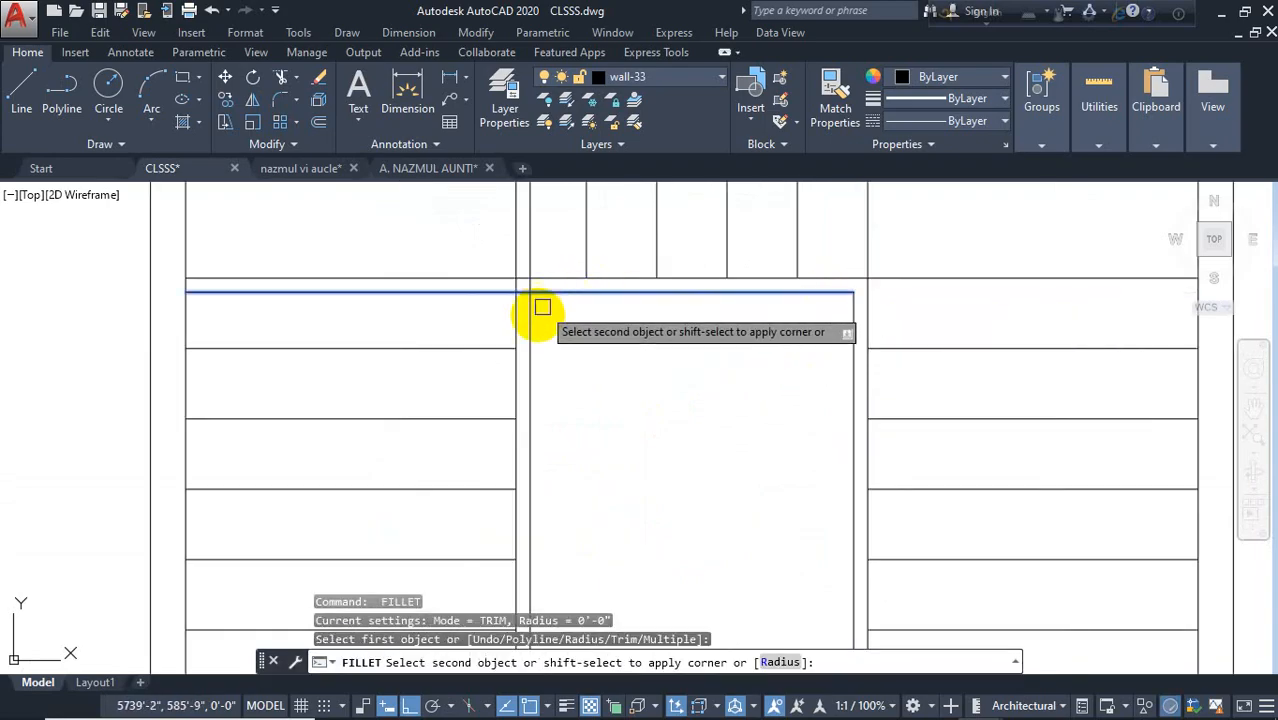
pyautogui.click(533, 309)
pyautogui.press('Escape')
# Close the lower ends of both 2" strips beside the stairwell with short horizontal lines
pyautogui.scroll(-4, 613, 448)
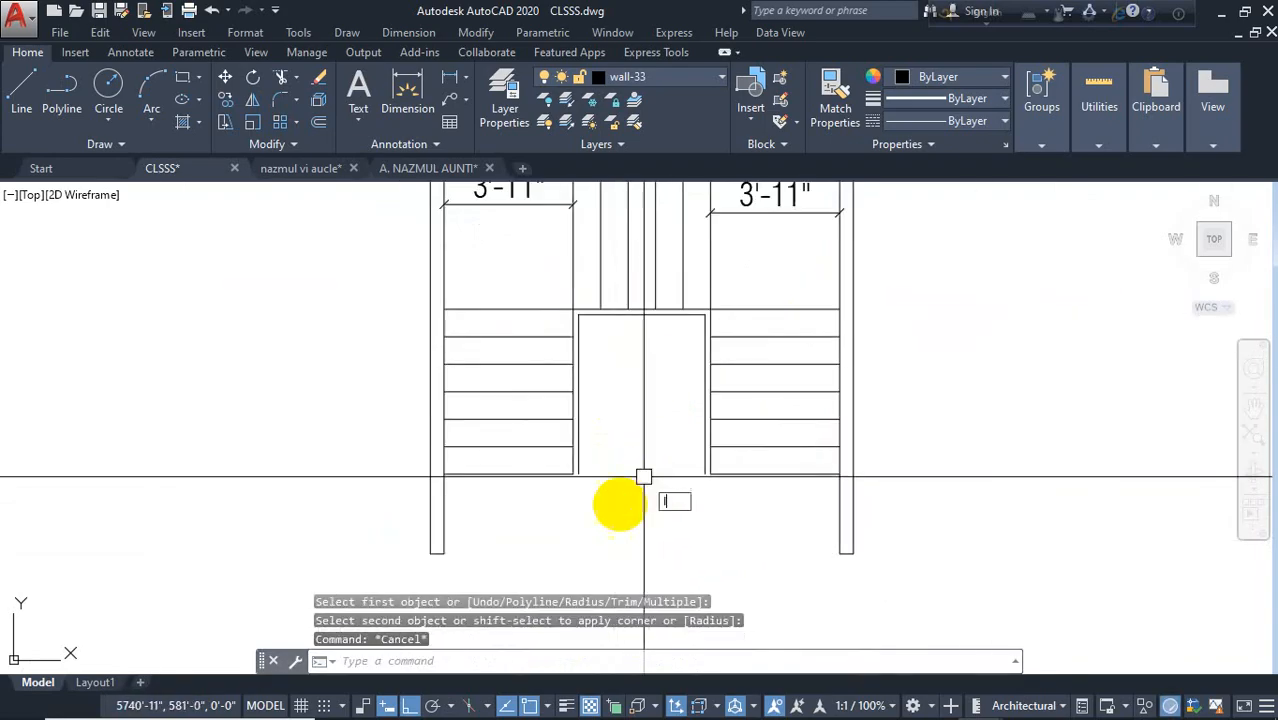
pyautogui.press('Return')
pyautogui.scroll(5, 587, 488)
pyautogui.click(566, 453)
pyautogui.press('Return')
pyautogui.press('Return')
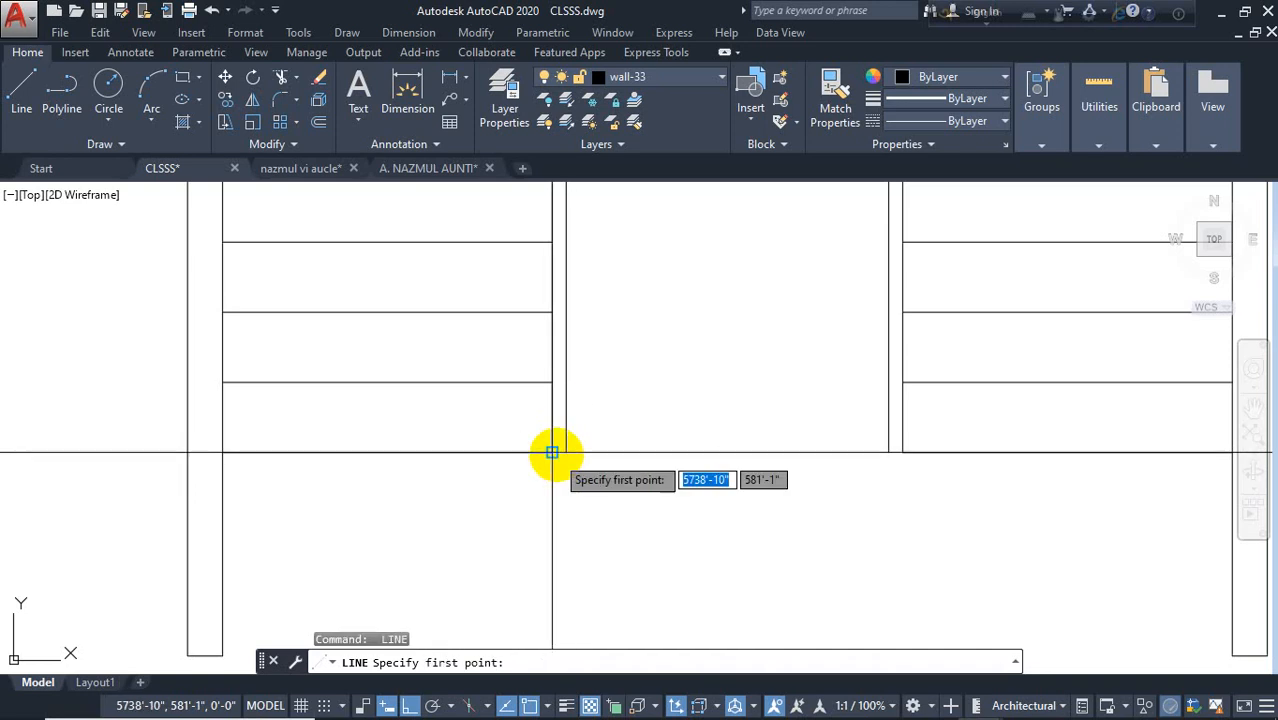
pyautogui.click(565, 453)
pyautogui.press('Return')
pyautogui.press('Return')
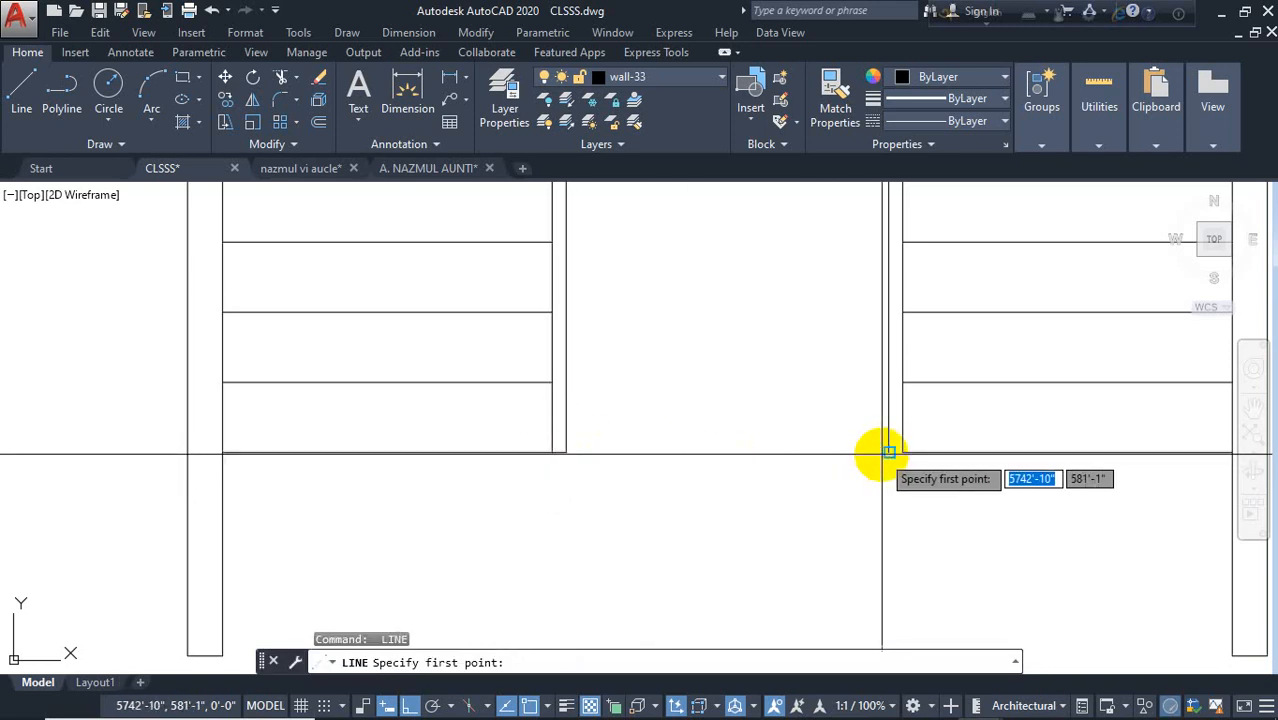
pyautogui.click(890, 453)
pyautogui.click(906, 454)
pyautogui.press('Escape')
pyautogui.scroll(-4, 700, 525)
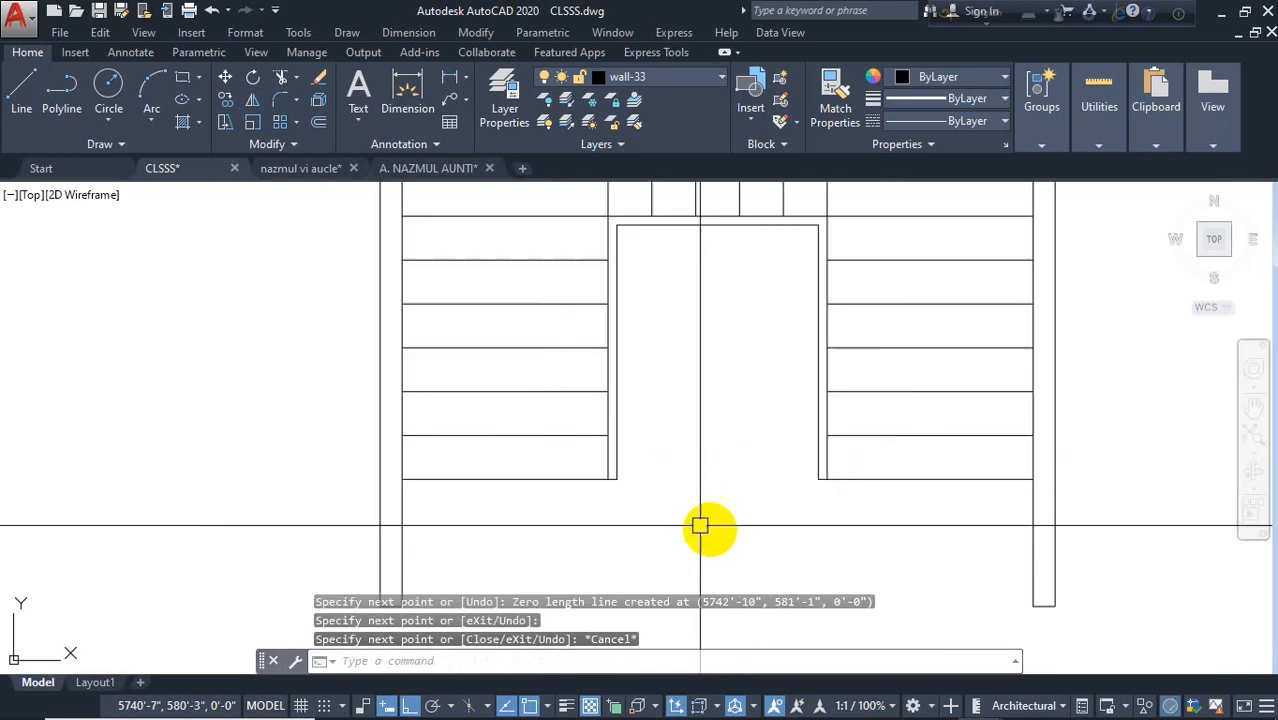
# Erase the two dimensions along the top of the room
pyautogui.press('Escape')
pyautogui.press('Escape')
pyautogui.click(863, 228)
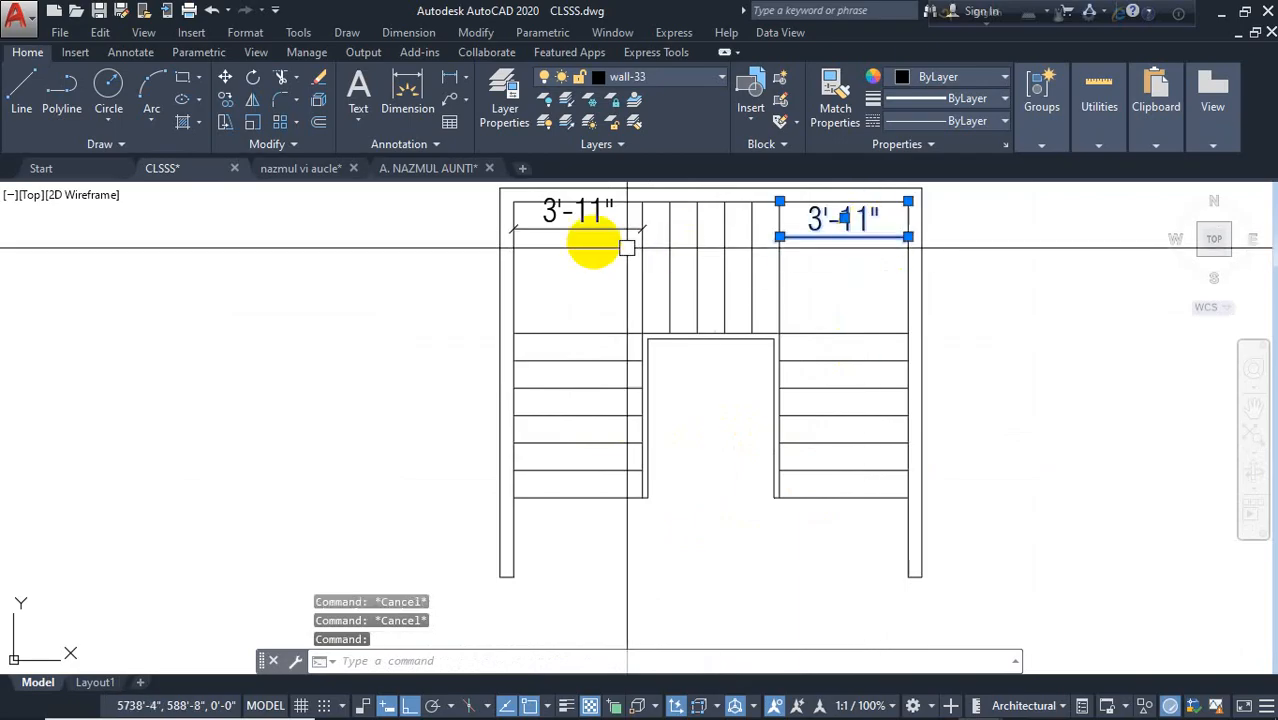
pyautogui.click(588, 230)
pyautogui.press('Delete')
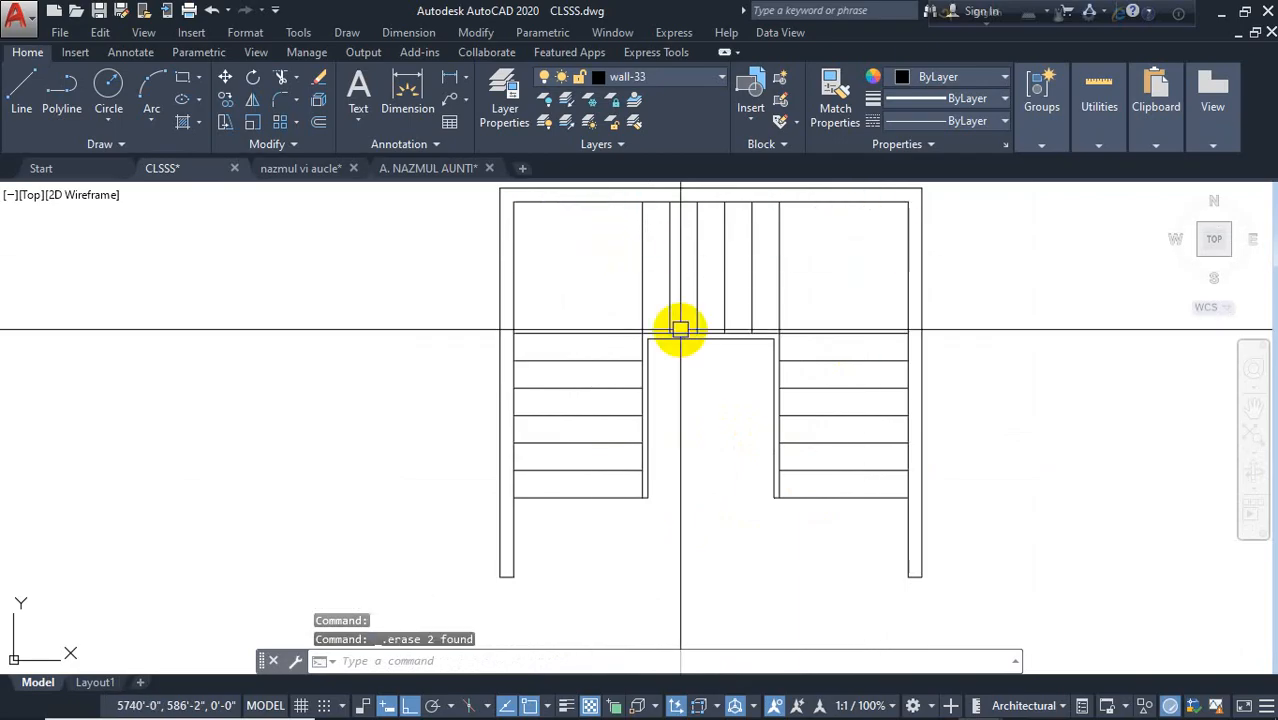
# Draw the walking line from the right flight's lowest tread midpoint up, across the upper flight, and down to the left flight's lowest tread
pyautogui.write('l')
pyautogui.press('Return')
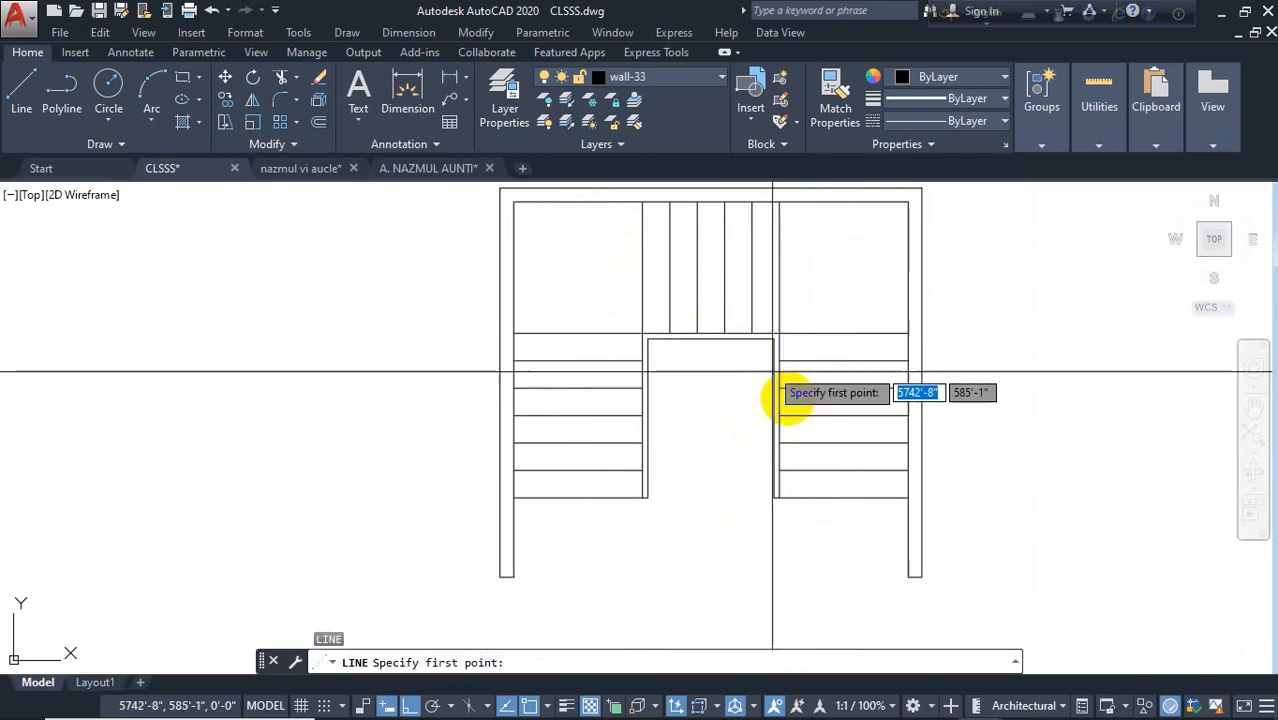
pyautogui.click(846, 497)
pyautogui.click(855, 261)
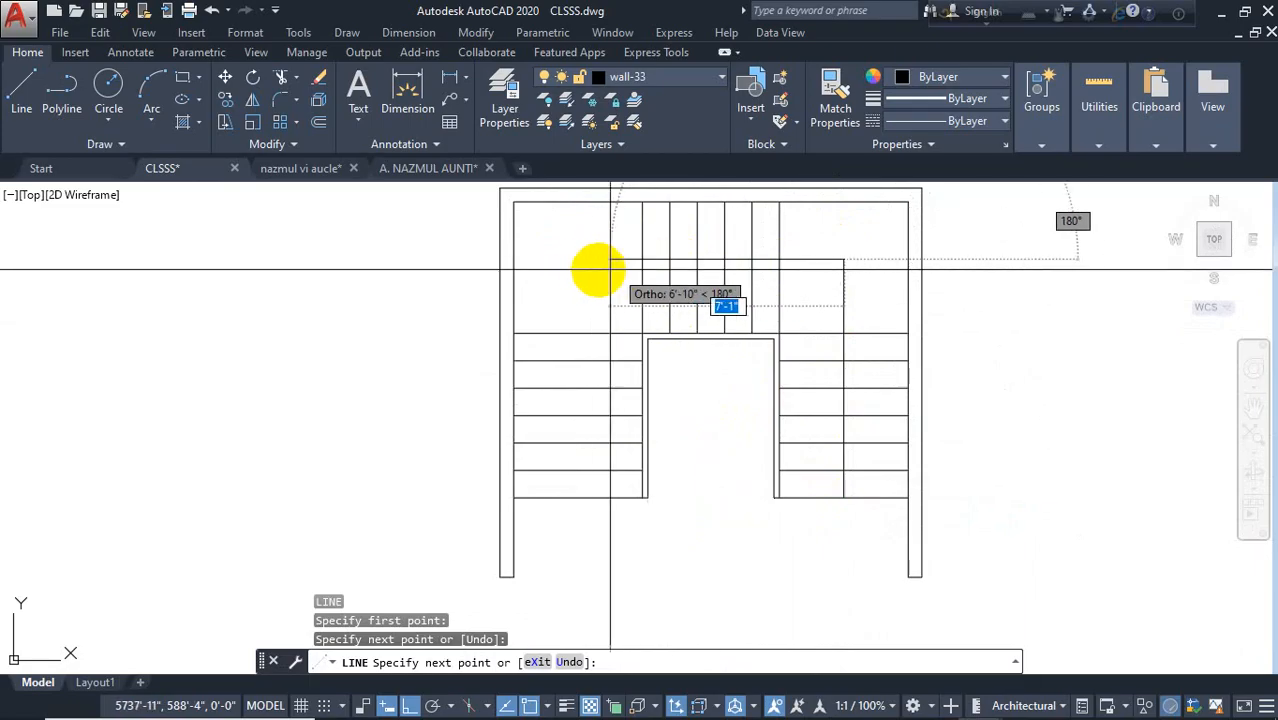
pyautogui.click(580, 266)
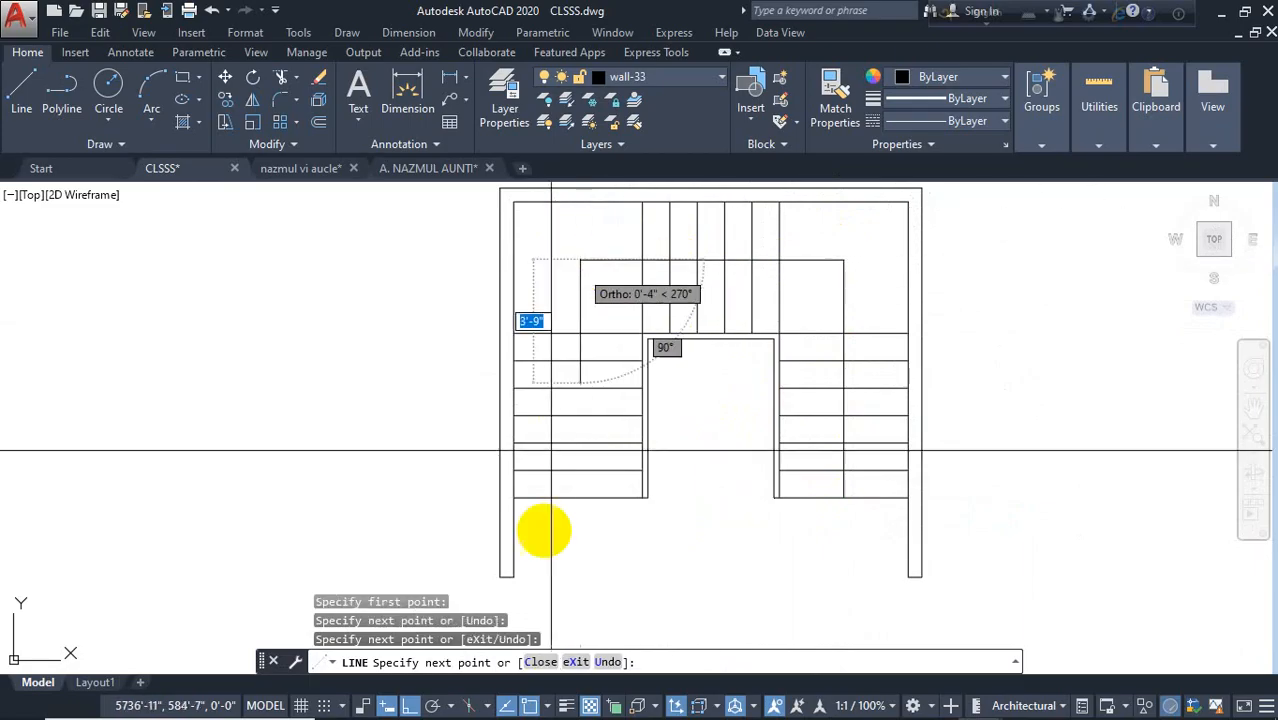
pyautogui.click(580, 497)
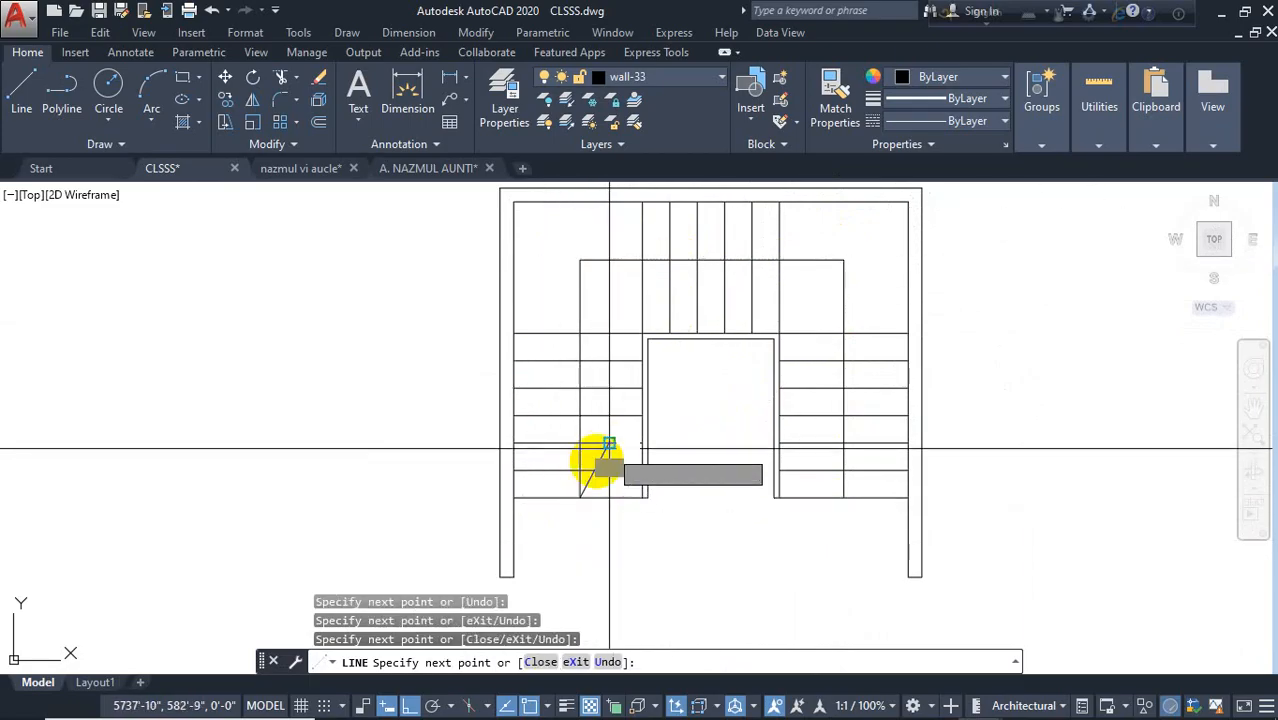
# Draw a diagonal arrowhead stroke at the walking line's left end and mirror it about that line, keeping the original
pyautogui.click(609, 443)
pyautogui.press('Escape')
pyautogui.click(588, 480)
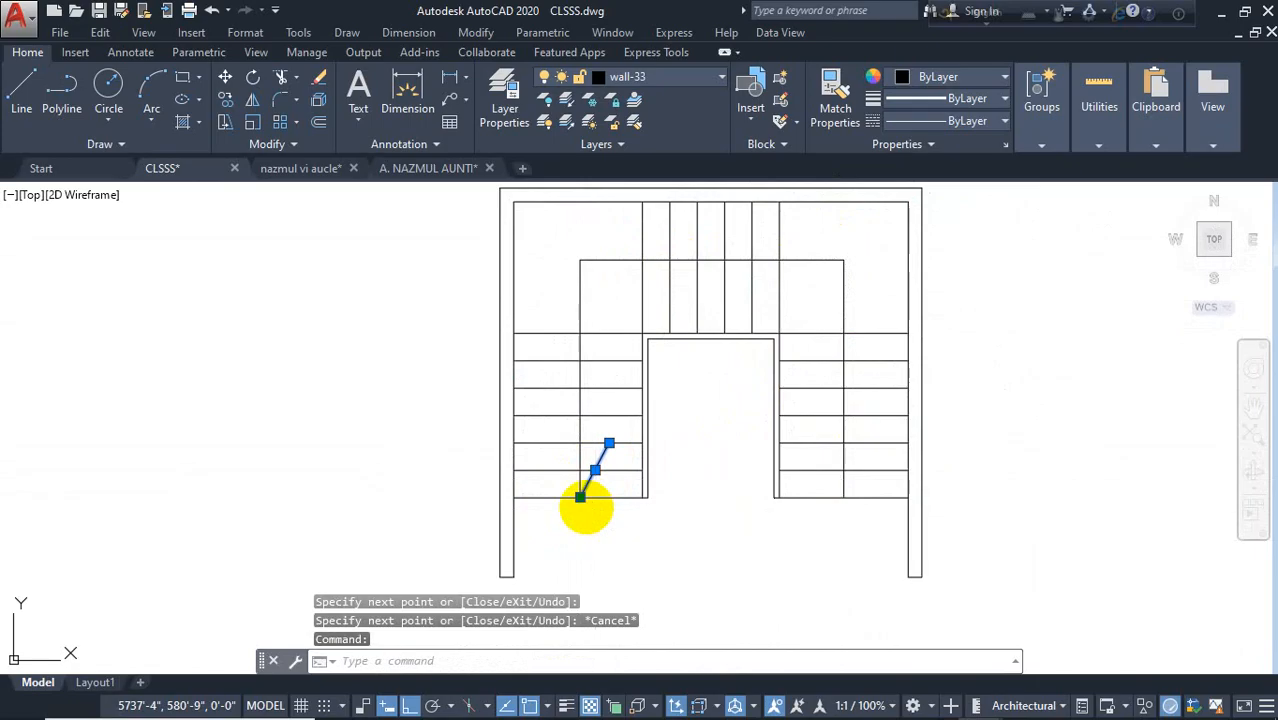
pyautogui.write('mi')
pyautogui.press('Return')
pyautogui.click(582, 499)
pyautogui.click(585, 542)
pyautogui.press('Return')
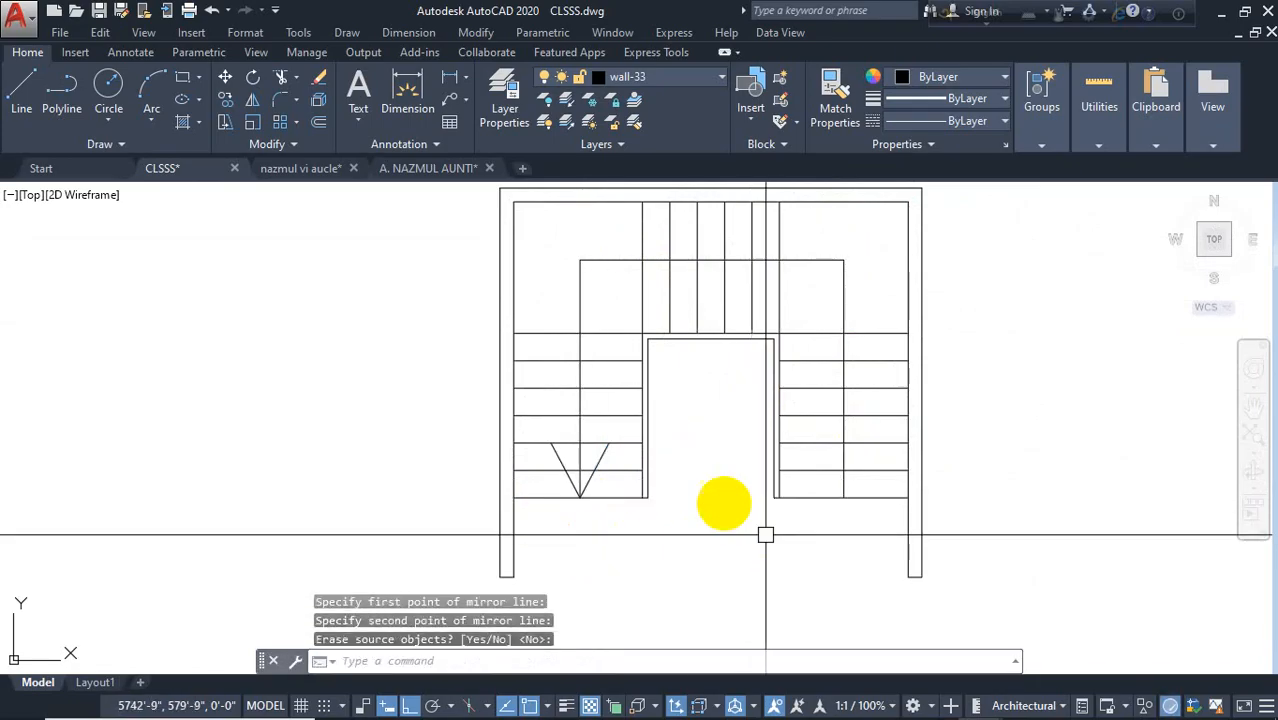
# Draw four short vertical lines up through the top wall from the side inner walls and the upper flight's outermost tread lines
pyautogui.scroll(-2, 760, 515)
pyautogui.scroll(2, 790, 320)
pyautogui.write('l')
pyautogui.press('Return')
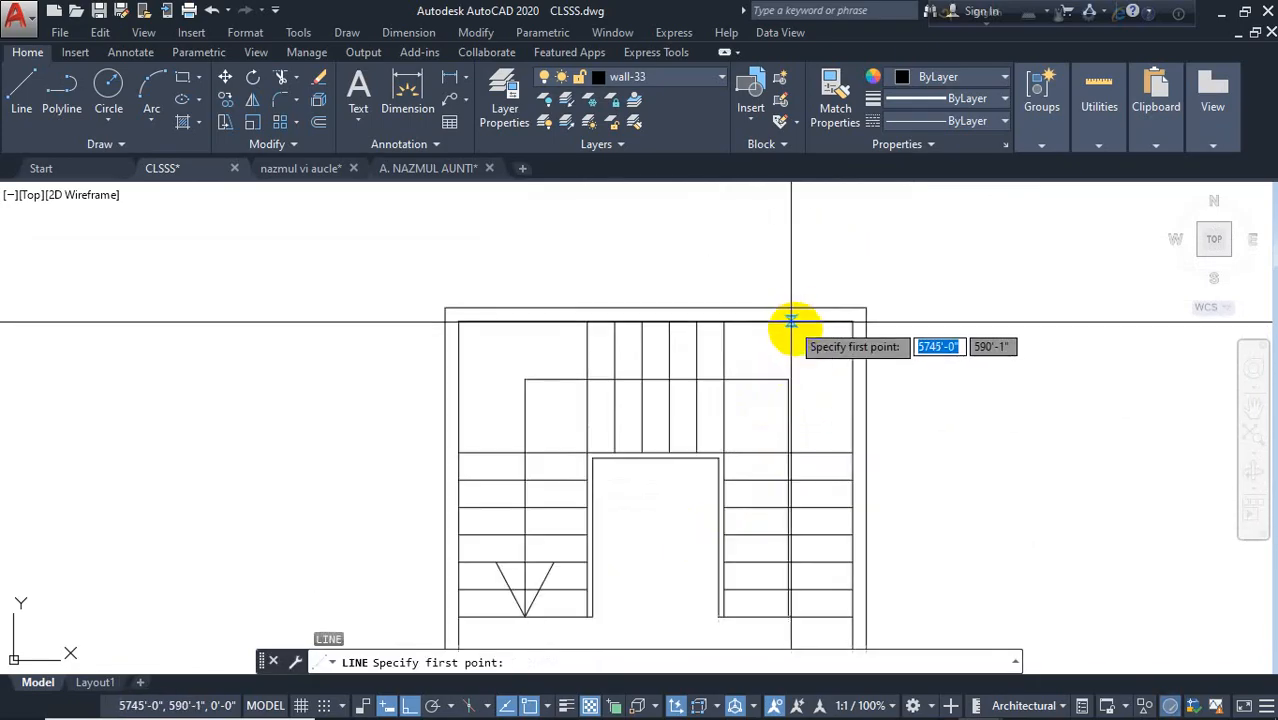
pyautogui.click(846, 287)
pyautogui.press('Return')
pyautogui.press('Return')
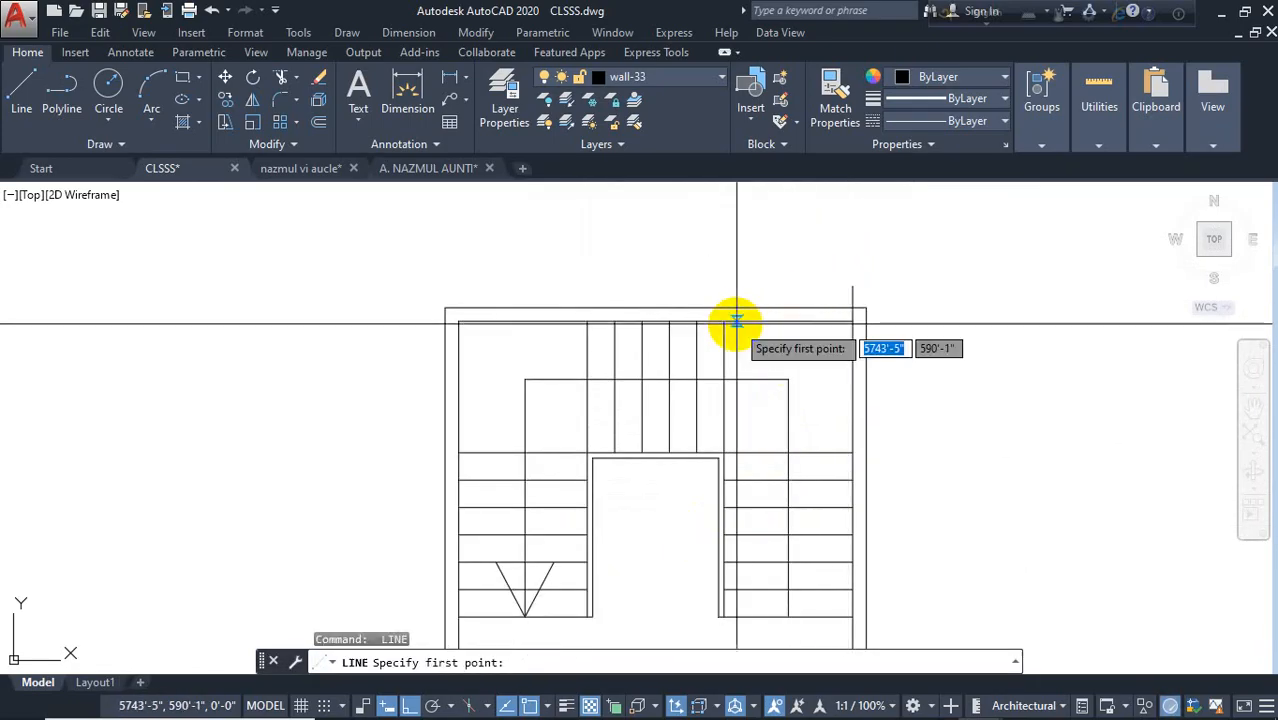
pyautogui.click(724, 321)
pyautogui.click(723, 294)
pyautogui.press('Return')
pyautogui.press('Return')
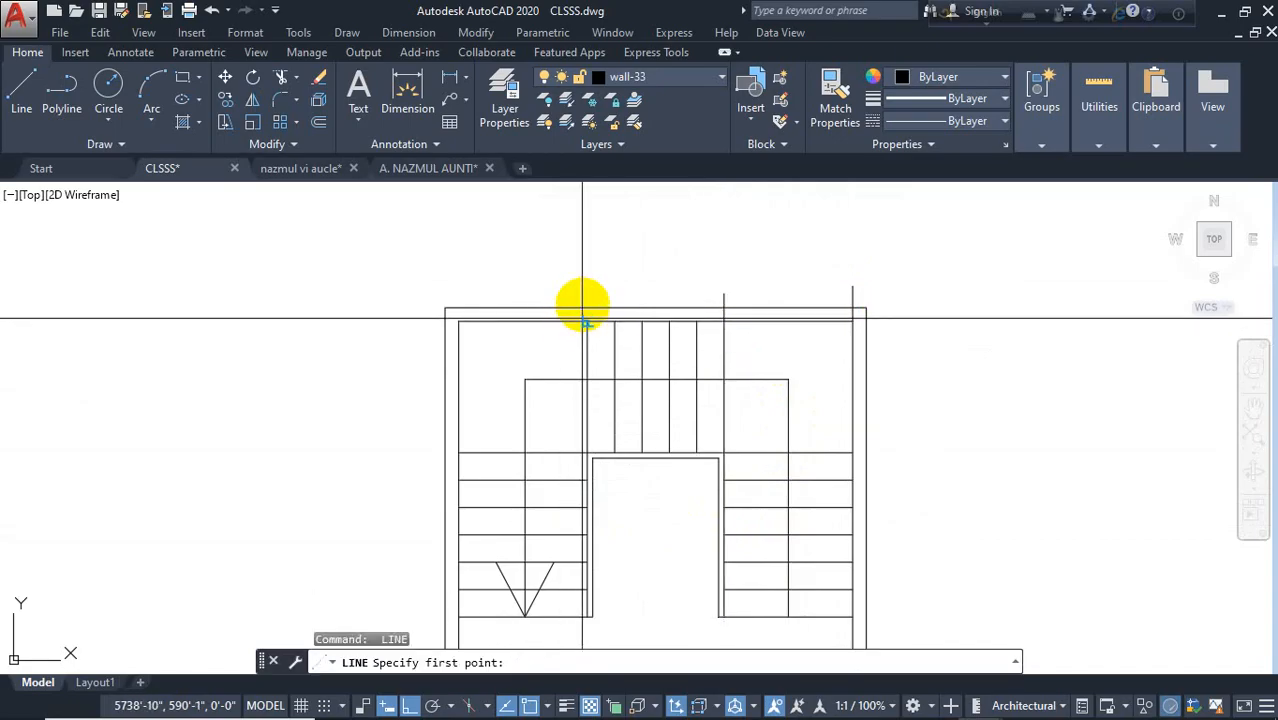
pyautogui.click(587, 321)
pyautogui.click(587, 276)
pyautogui.press('Return')
pyautogui.press('Return')
pyautogui.click(477, 321)
pyautogui.press('Return')
pyautogui.press('Escape')
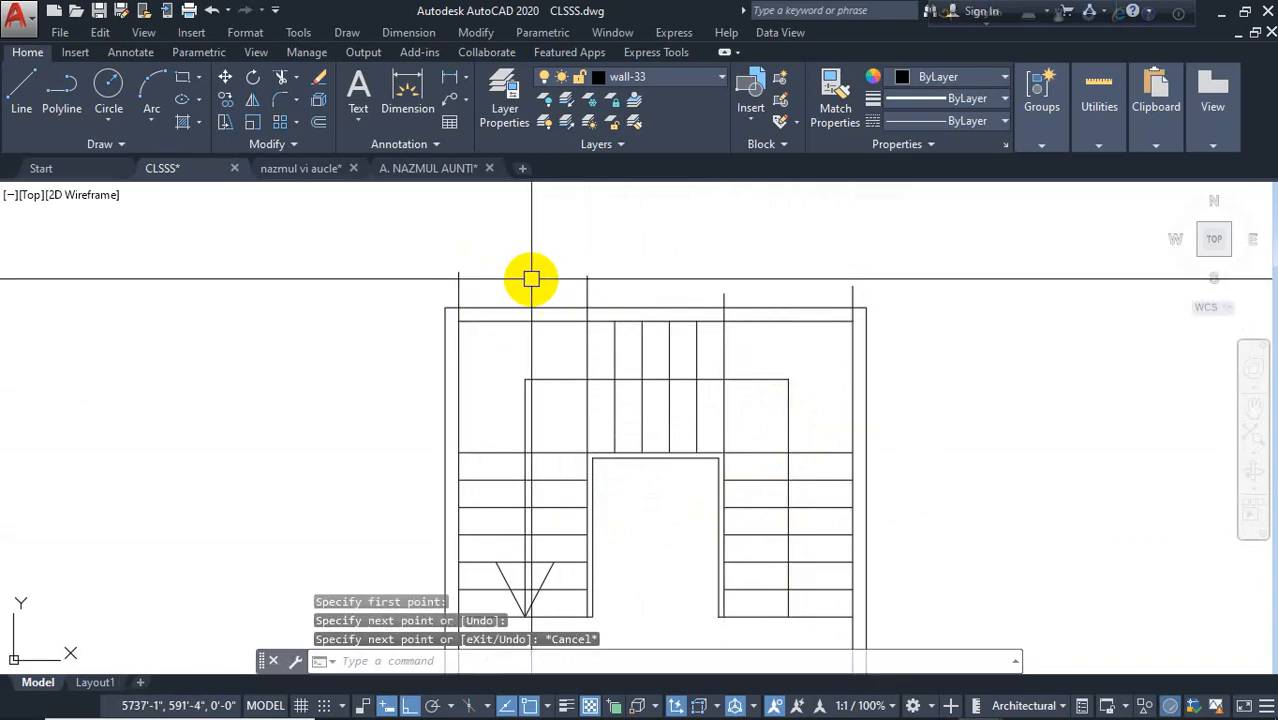
# Trim the vertical line ends above the top wall and the wall segments over both corner landings
pyautogui.write('tr')
pyautogui.press('Return')
pyautogui.click(898, 250)
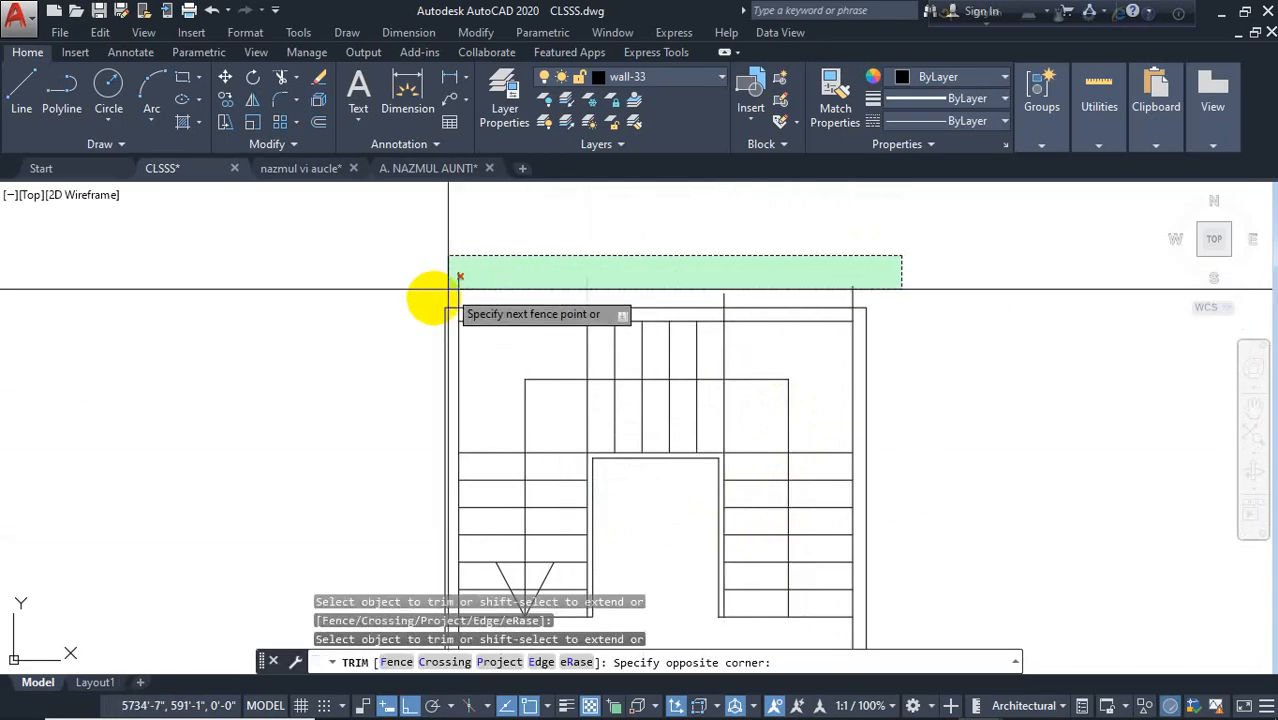
pyautogui.click(445, 287)
pyautogui.moveTo(467, 290); pyautogui.dragTo(530, 345)
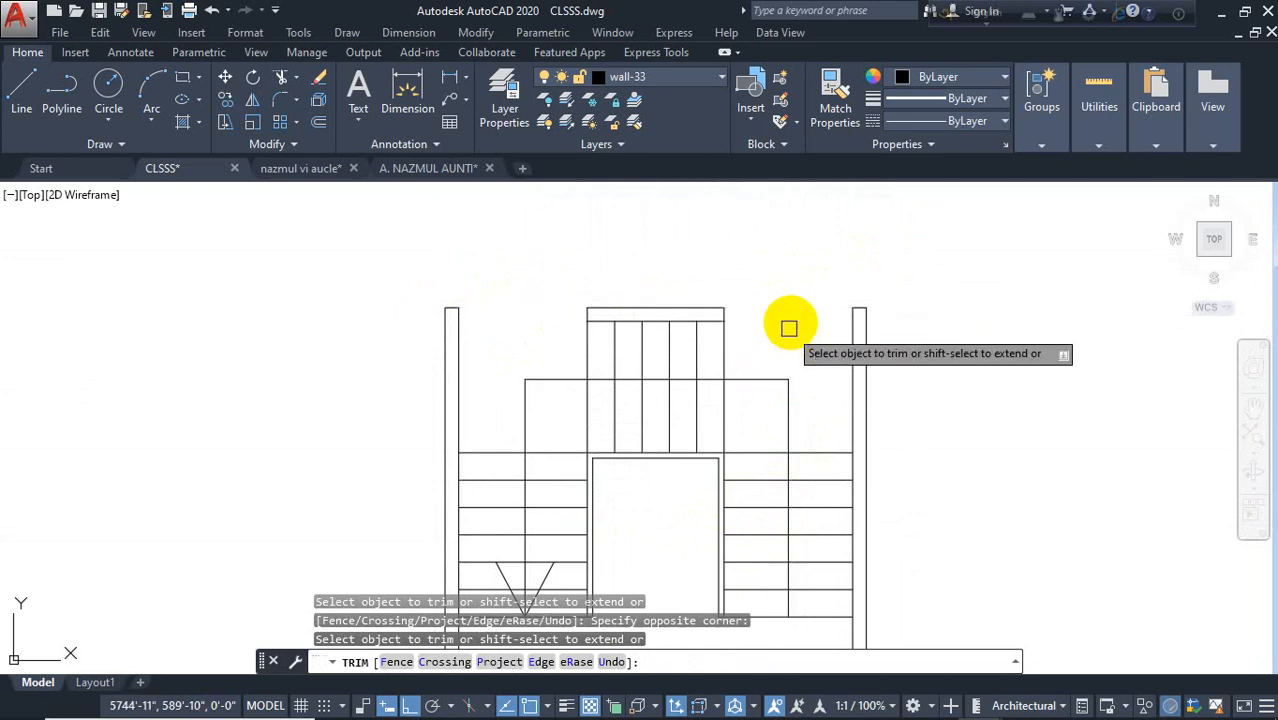
# Draw a line across the outer edge of the right wall opening and offset it 5" inward
pyautogui.press('Escape')
pyautogui.write('l')
pyautogui.press('Return')
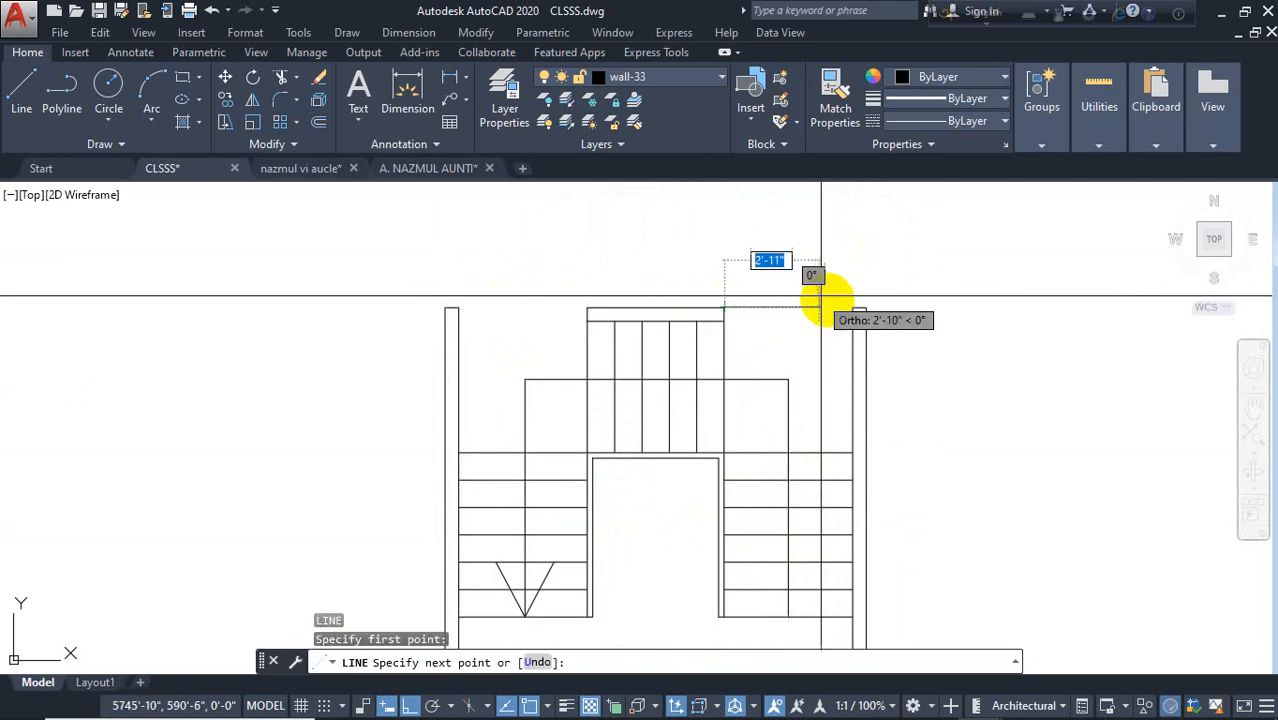
pyautogui.press('Escape')
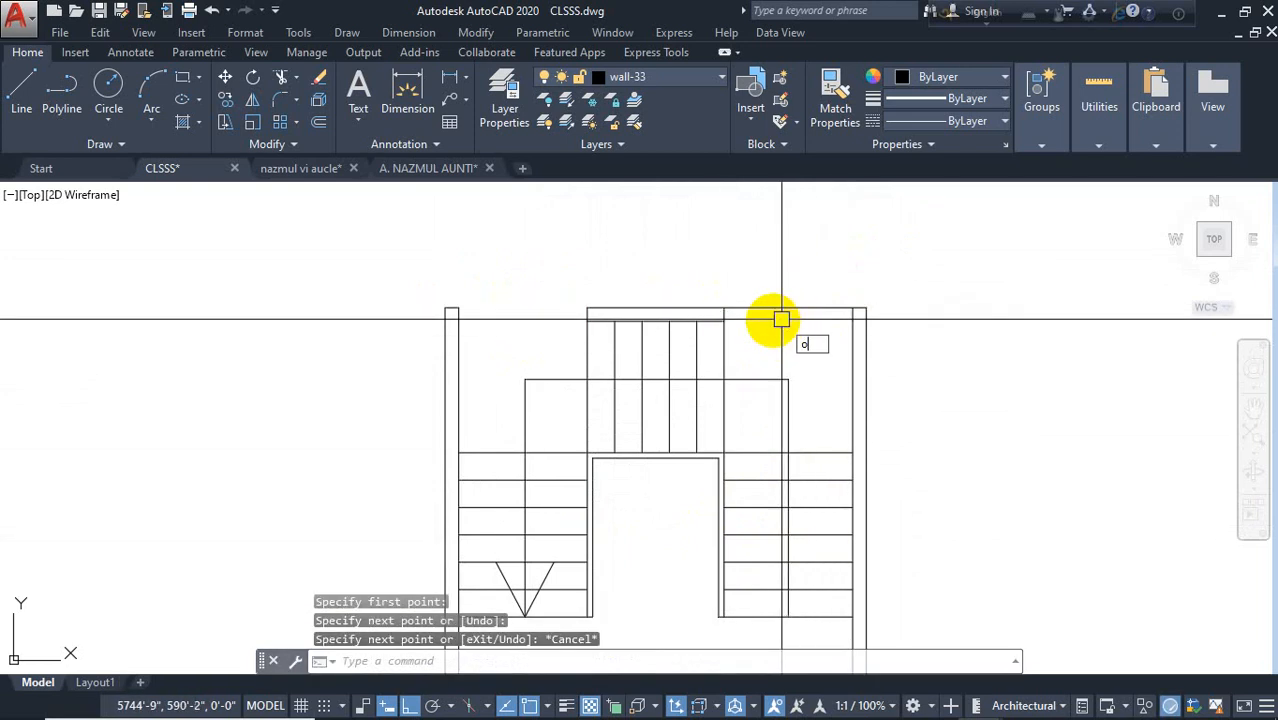
pyautogui.press('Return')
pyautogui.press('Return')
pyautogui.click(776, 307)
pyautogui.click(795, 339)
pyautogui.press('Escape')
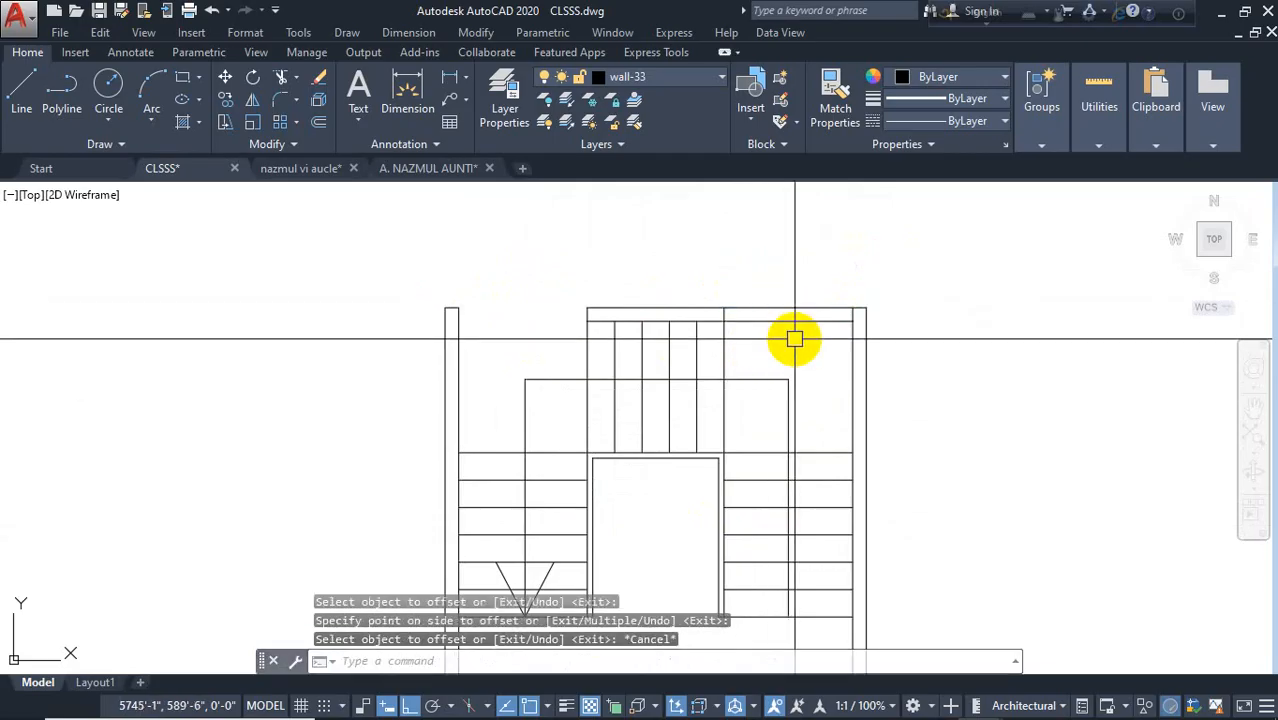
# Offset the right opening's edge lines 2" into the wall thickness to form the window glazing lines
pyautogui.press('Return')
pyautogui.write('2')
pyautogui.press('Return')
pyautogui.click(785, 322)
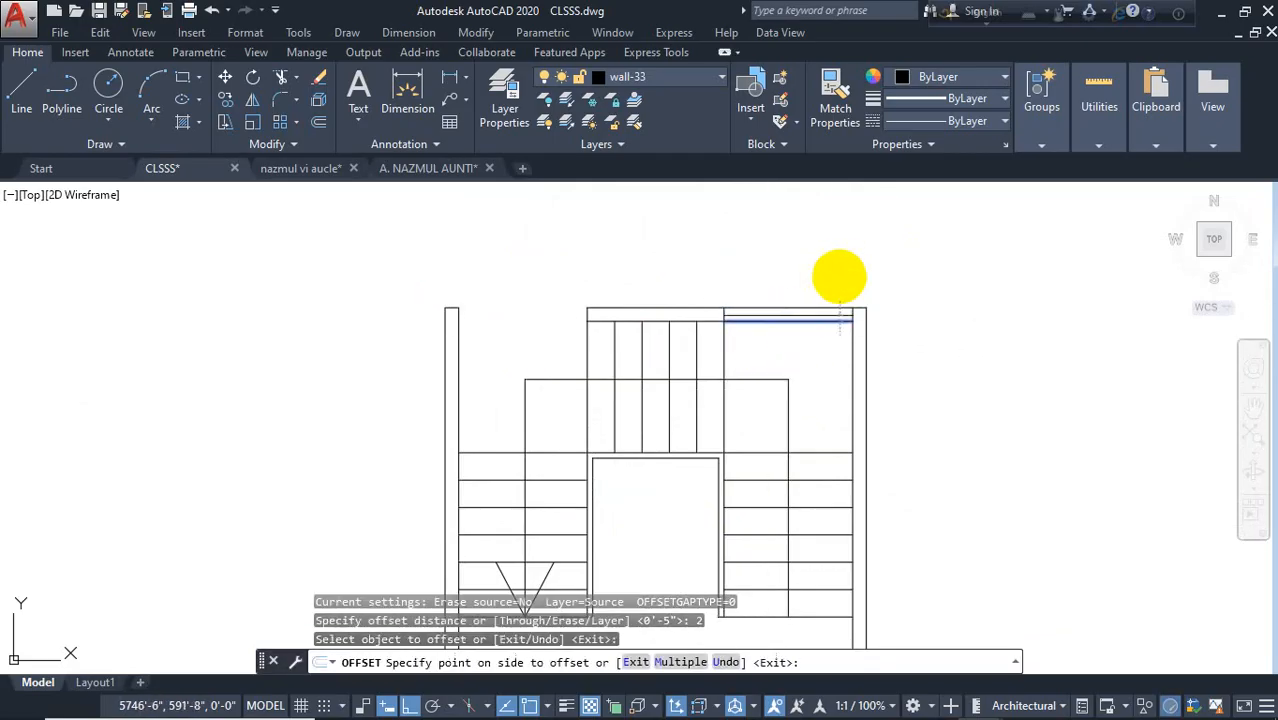
pyautogui.click(827, 301)
pyautogui.press('Escape')
# Assign all the lines spanning the right wall opening to the "window" layer
pyautogui.click(833, 271)
pyautogui.click(819, 334)
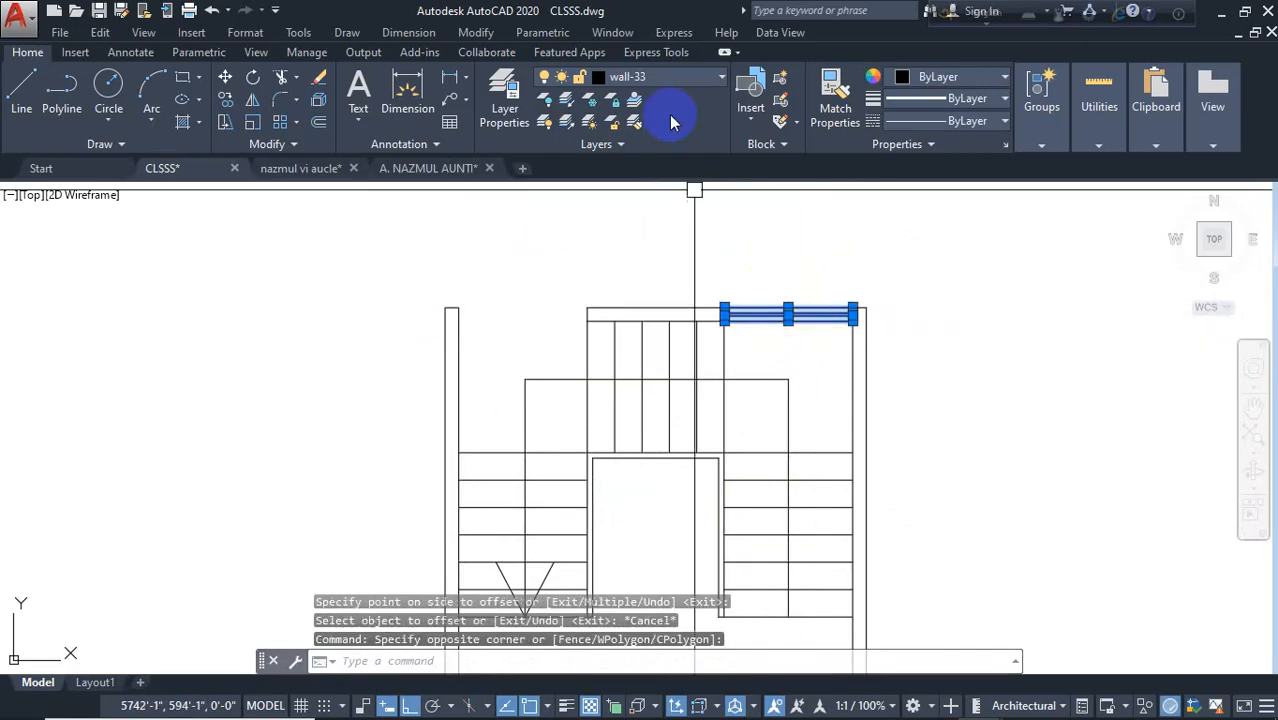
pyautogui.click(692, 78)
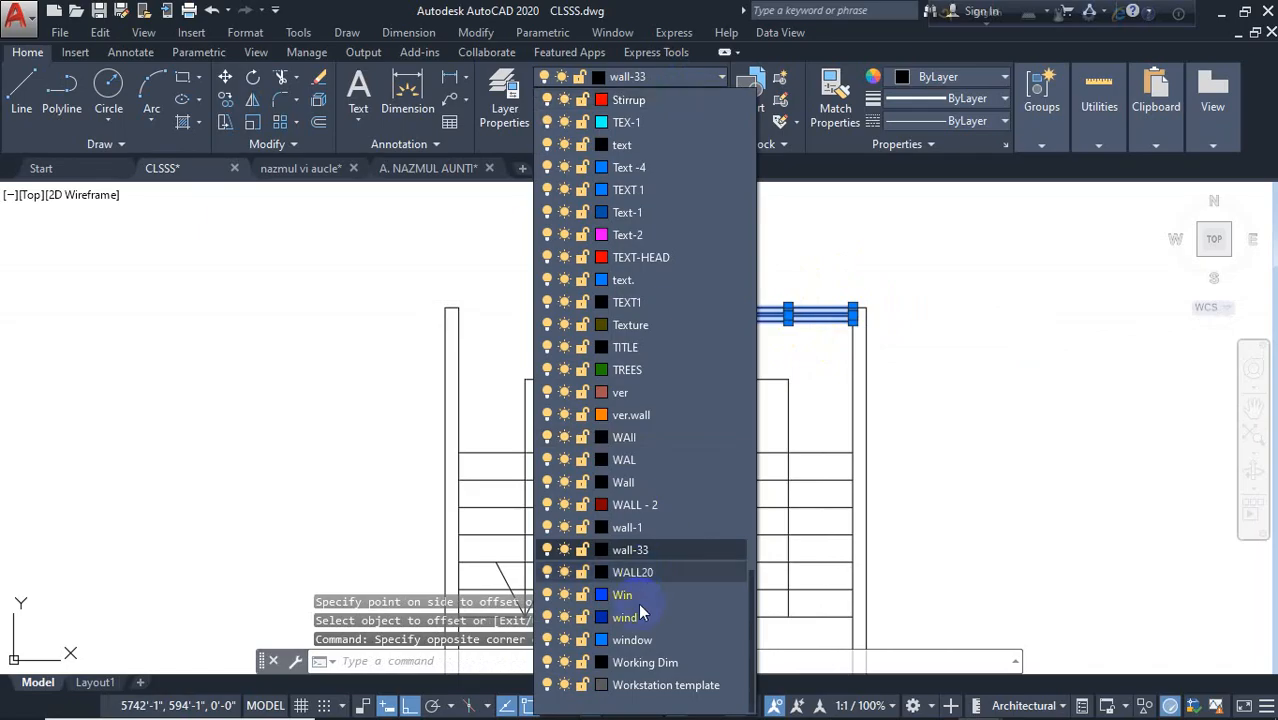
pyautogui.click(630, 640)
# Copy the right window lines into the left wall opening, using their upper-left endpoint as base point
pyautogui.click(836, 267)
pyautogui.click(850, 335)
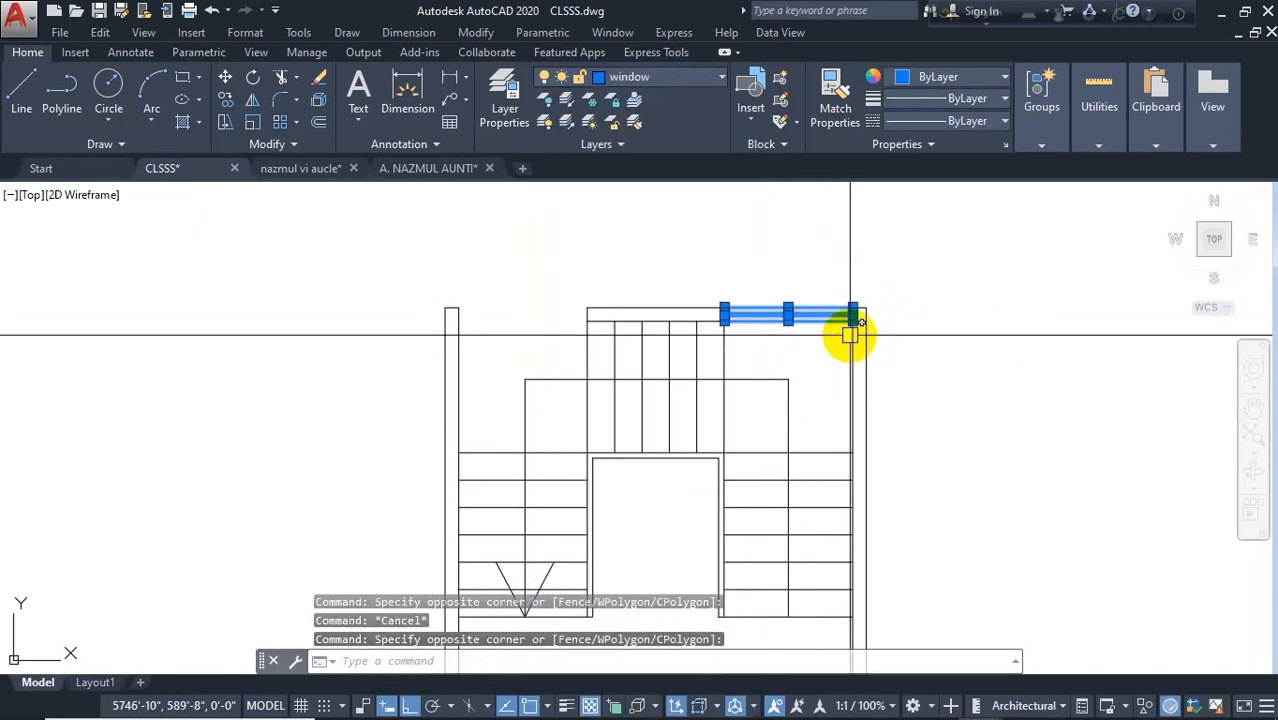
pyautogui.write('cl')
pyautogui.press('Return')
pyautogui.click(795, 298)
pyautogui.click(798, 287)
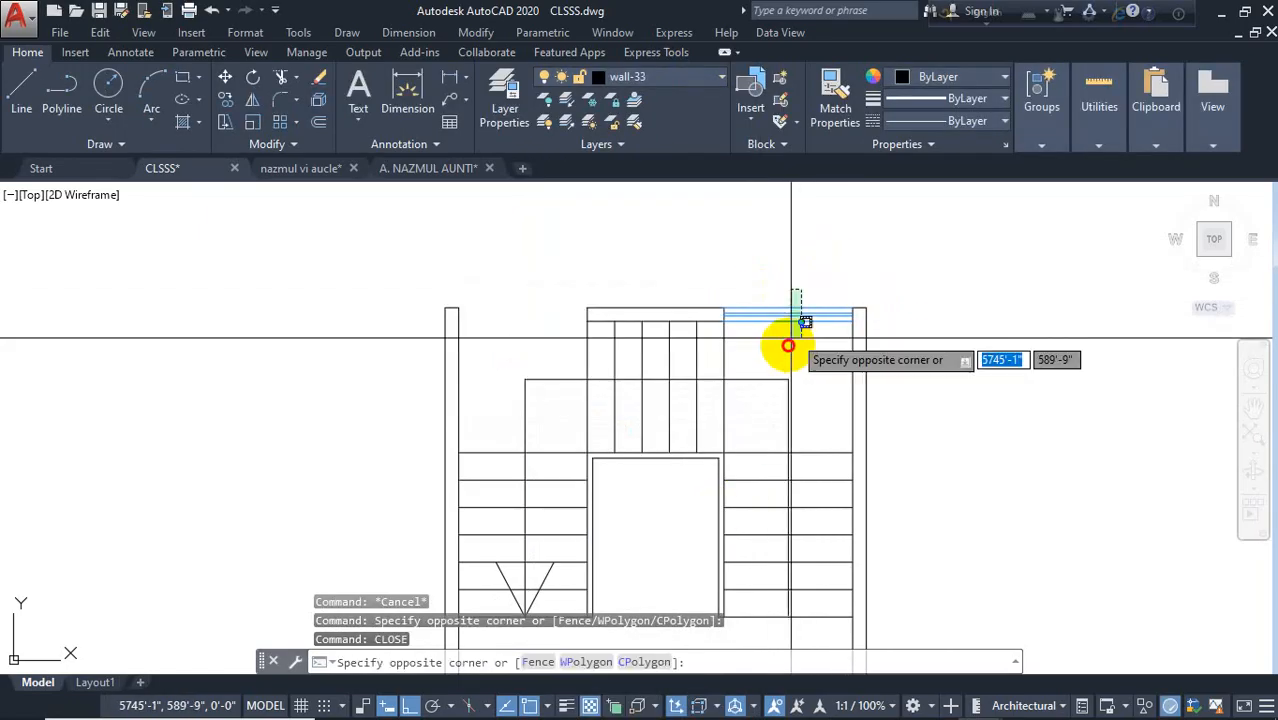
pyautogui.click(788, 345)
pyautogui.press('Return')
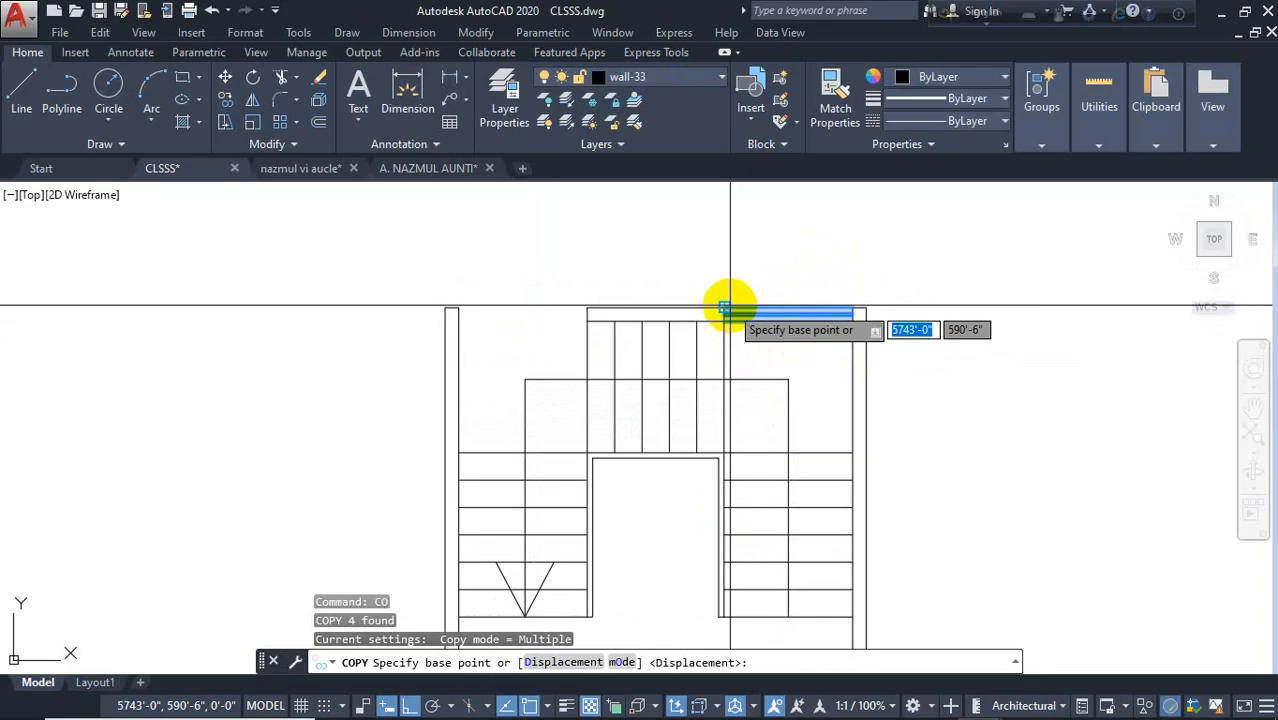
pyautogui.click(725, 306)
# Save the drawing with the completed staircase plan centred in view
pyautogui.scroll(-4, 553, 255)
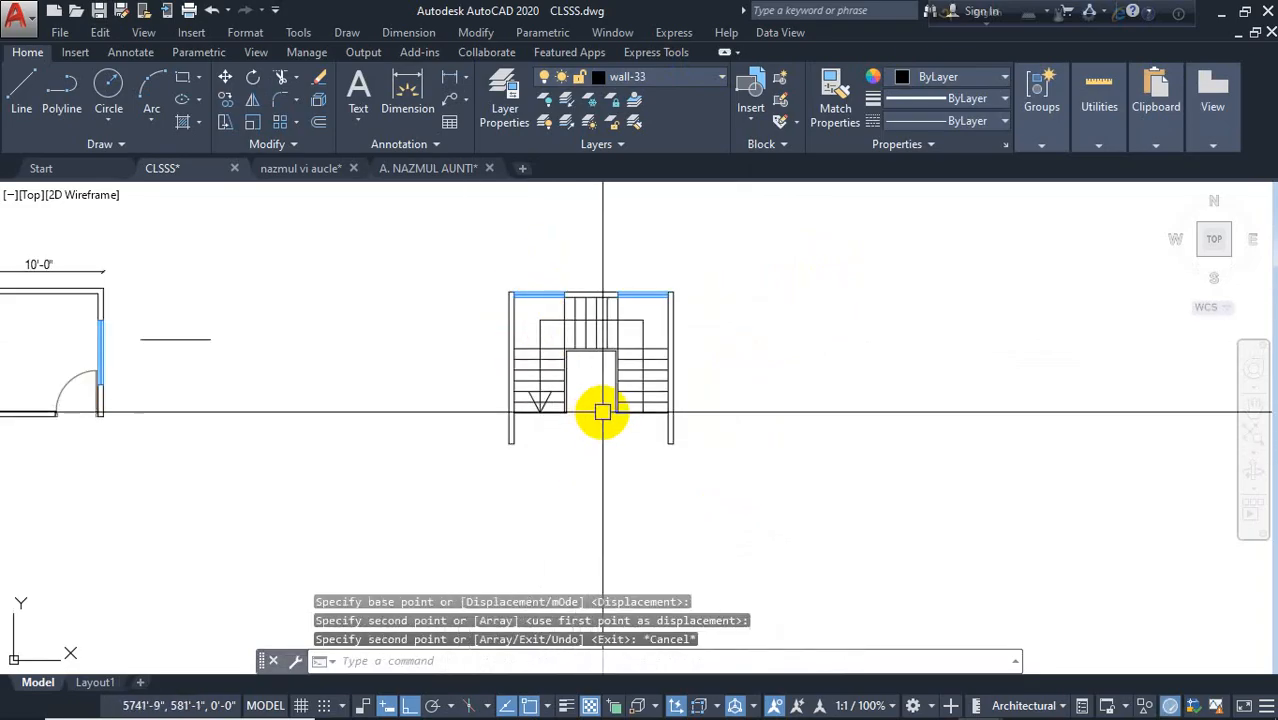
pyautogui.scroll(2, 645, 312)
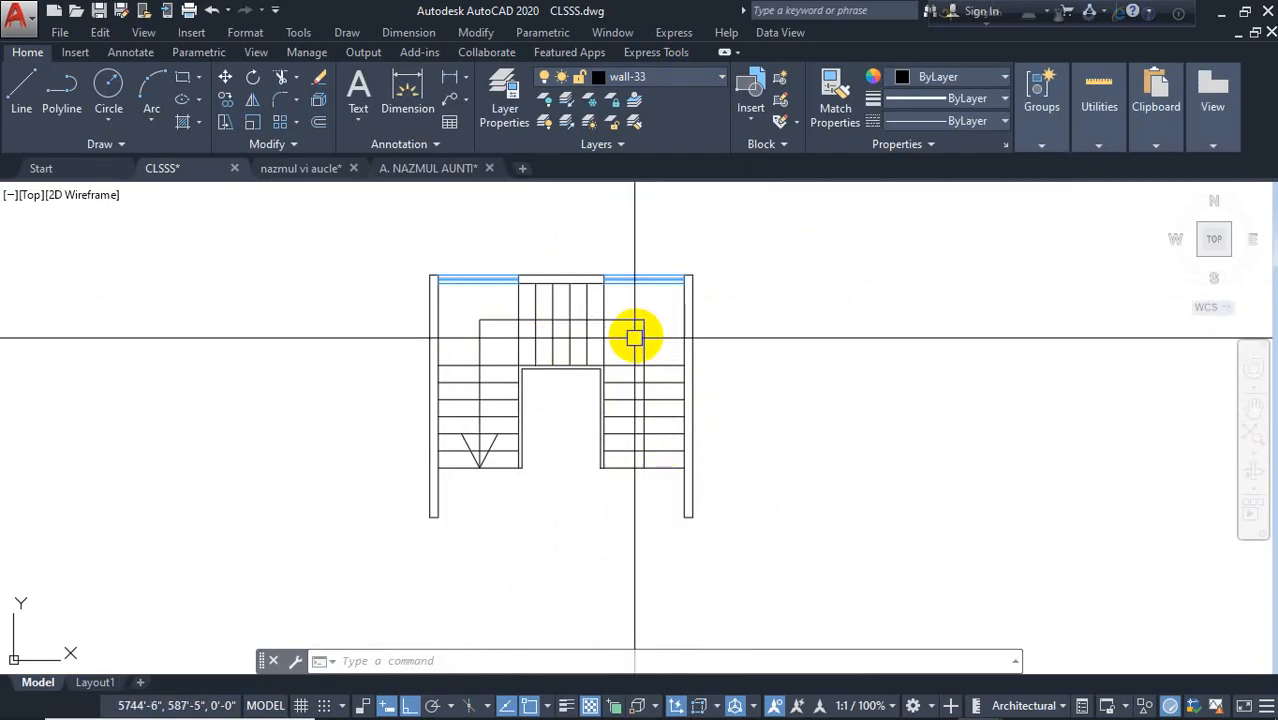
pyautogui.scroll(-4, 653, 298)
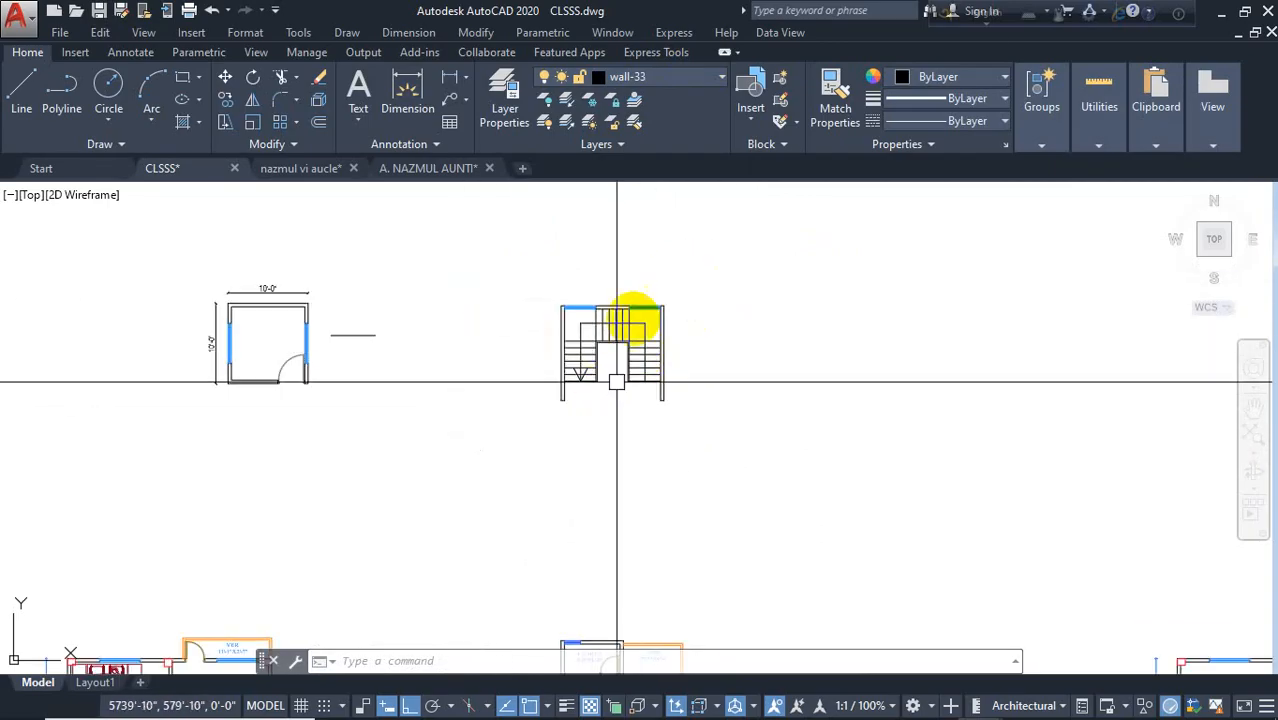
pyautogui.scroll(4, 642, 357)
pyautogui.moveTo(672, 373); pyautogui.dragTo(686, 343, button='middle')
pyautogui.click(98, 10)
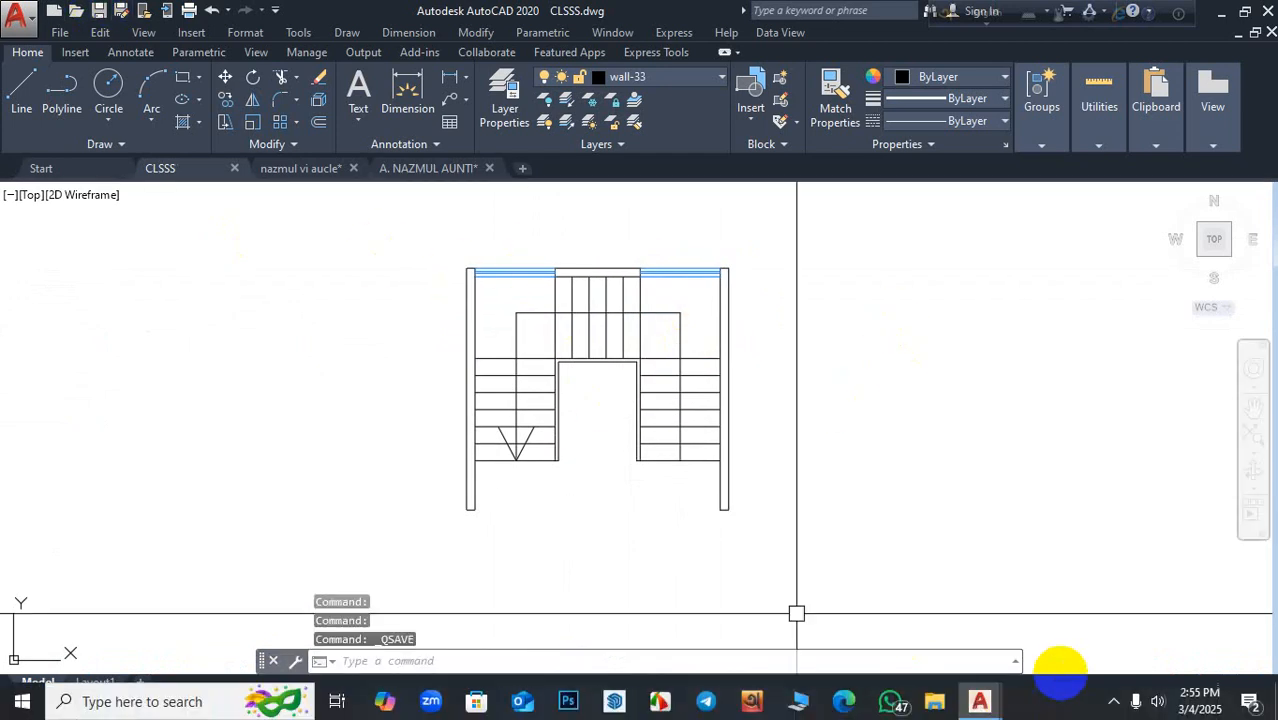
pyautogui.click(1116, 701)
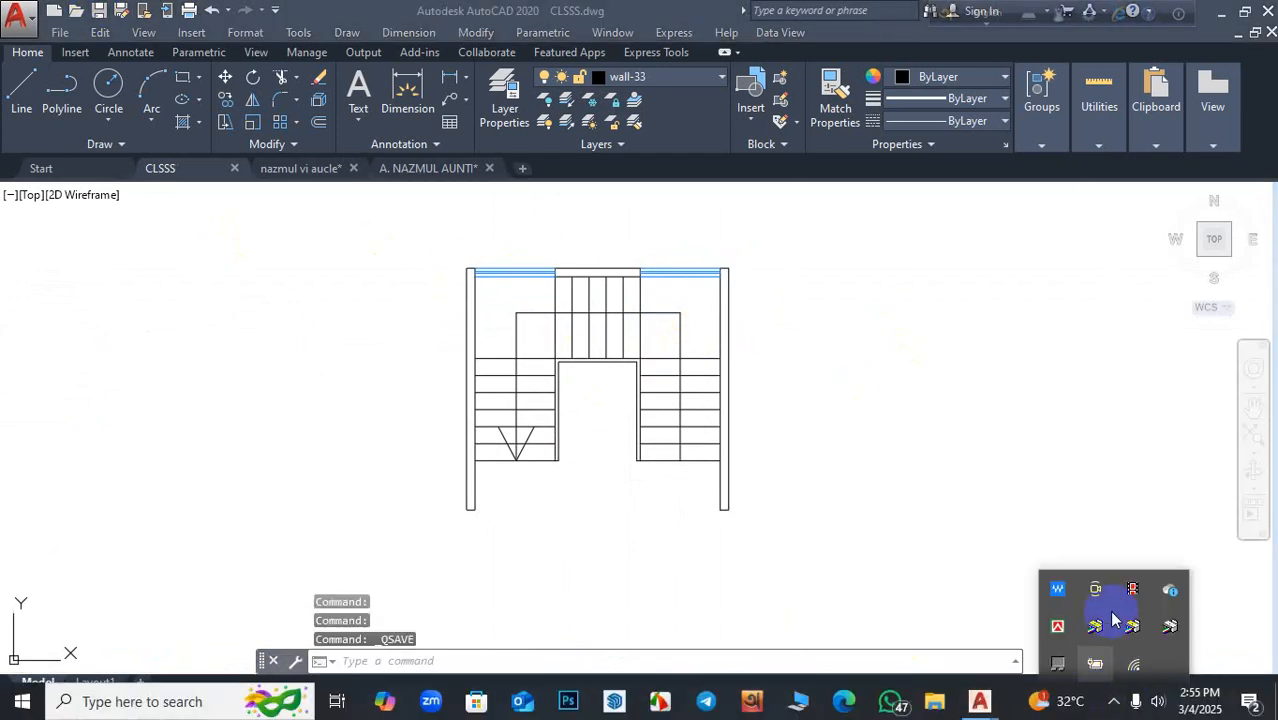